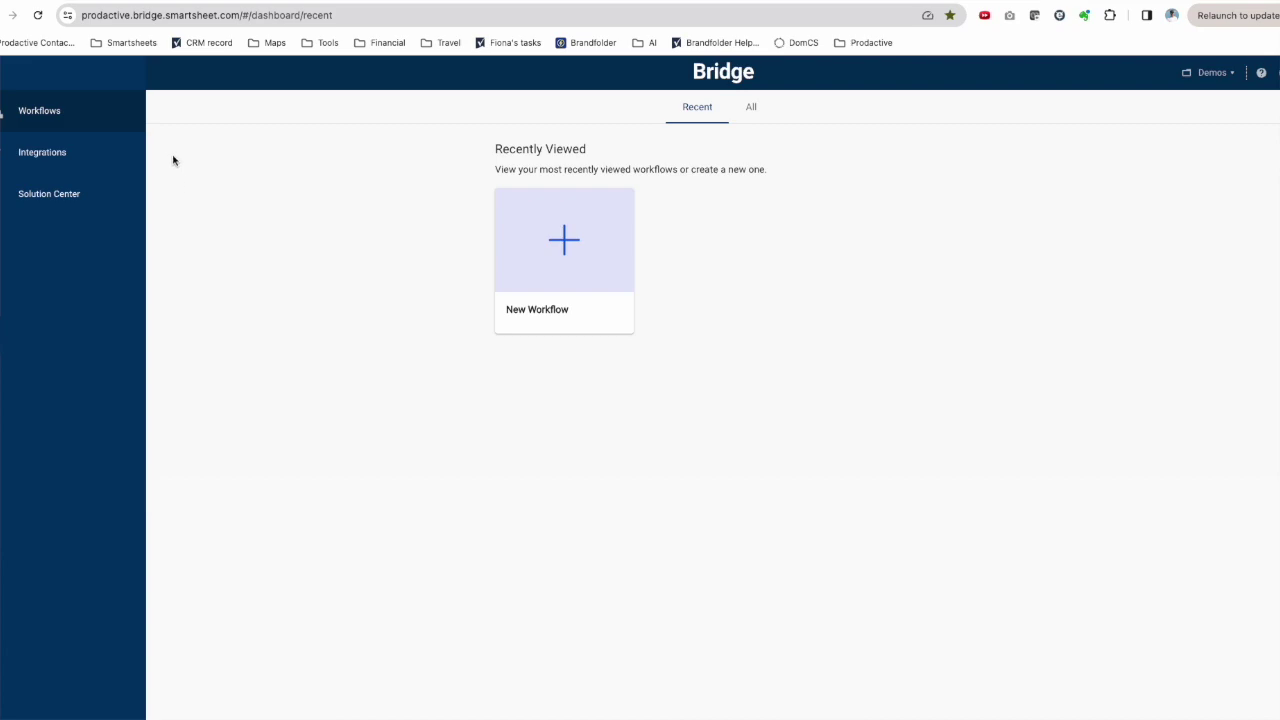
# Step: Open the Integrations page from the Bridge sidebar to list all integrations
pyautogui.click(48, 157)
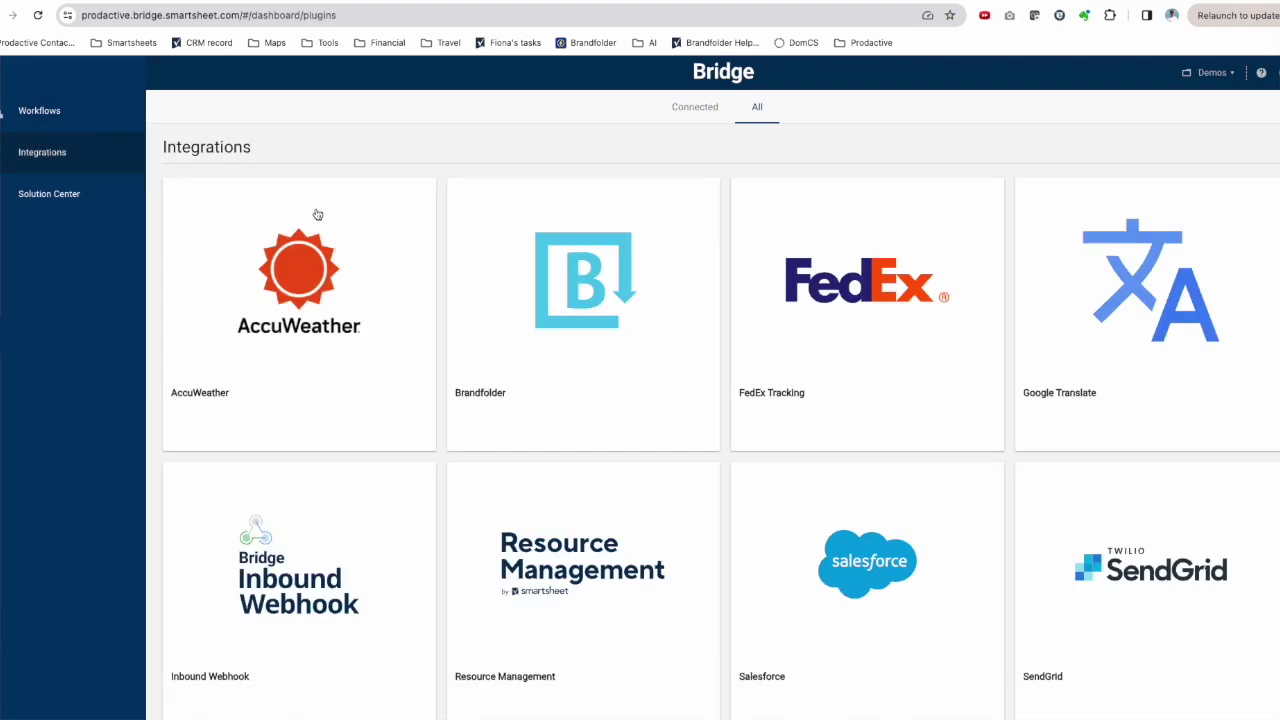
# Step: Browse the integration cards and open the Smartsheet extension's details dialog
pyautogui.scroll(-1, 326, 272)
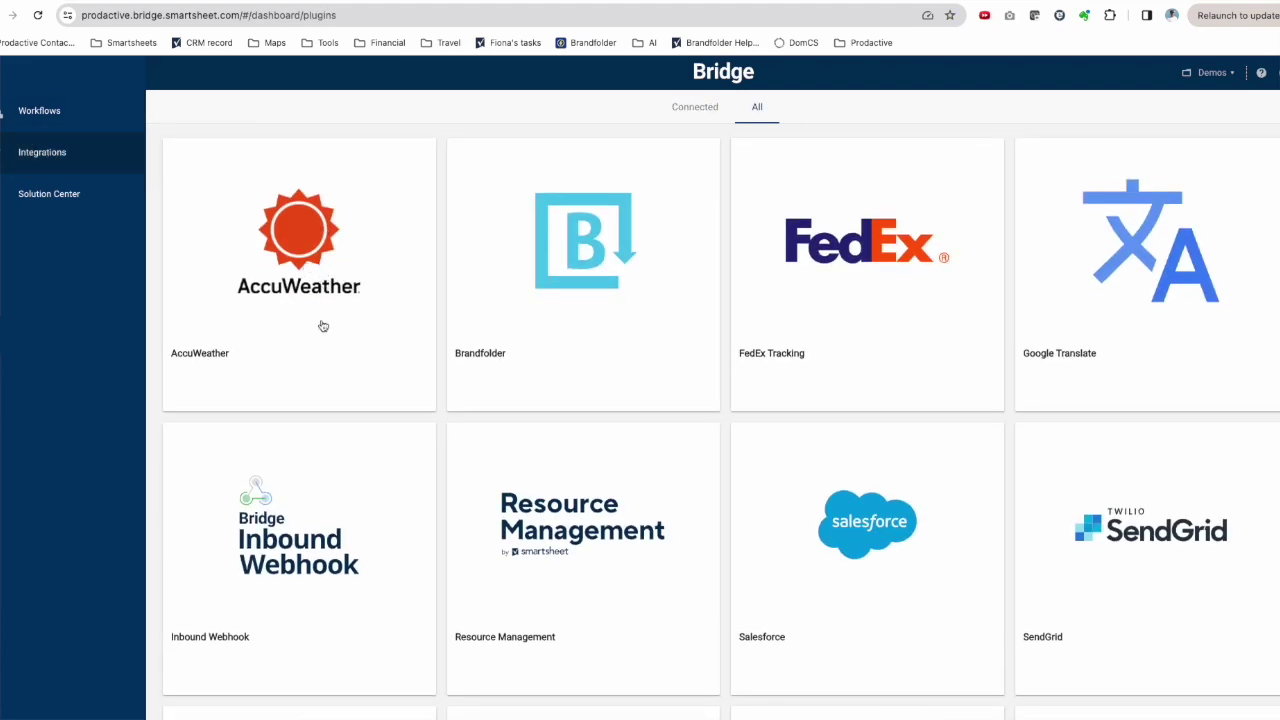
pyautogui.scroll(-1, 323, 324)
pyautogui.scroll(-4, 323, 326)
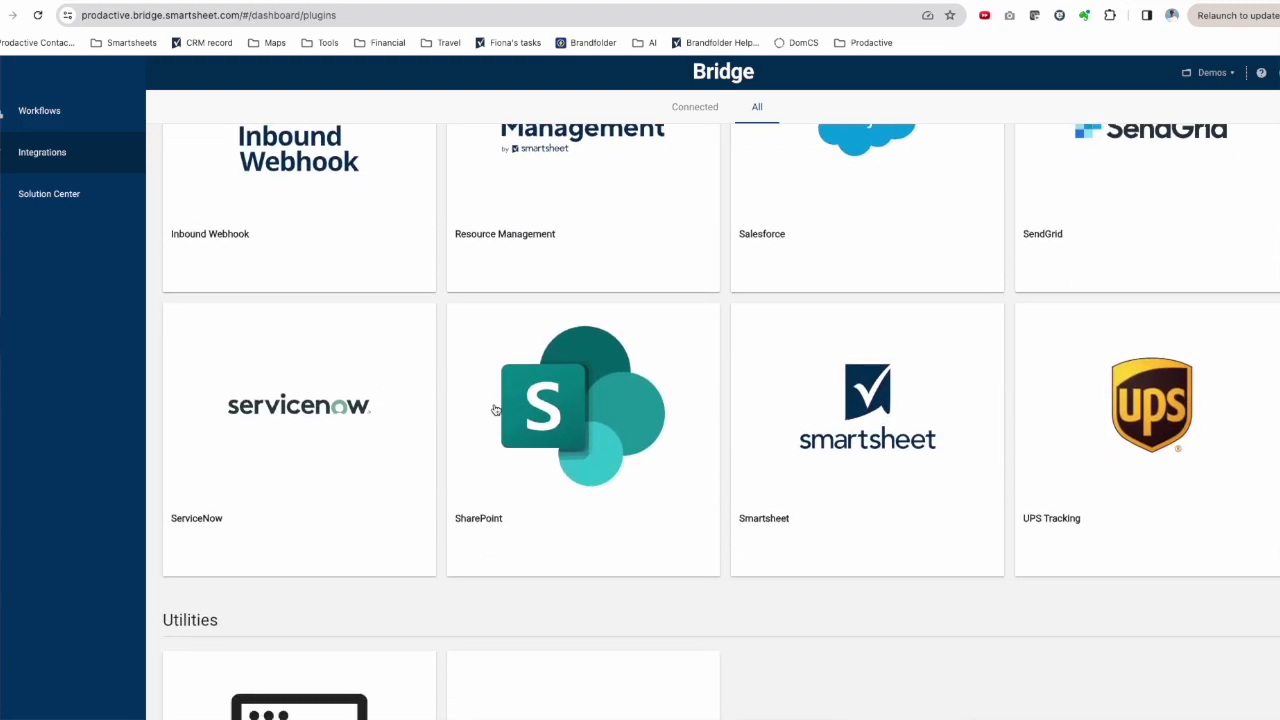
pyautogui.scroll(1, 558, 417)
pyautogui.scroll(1, 558, 417)
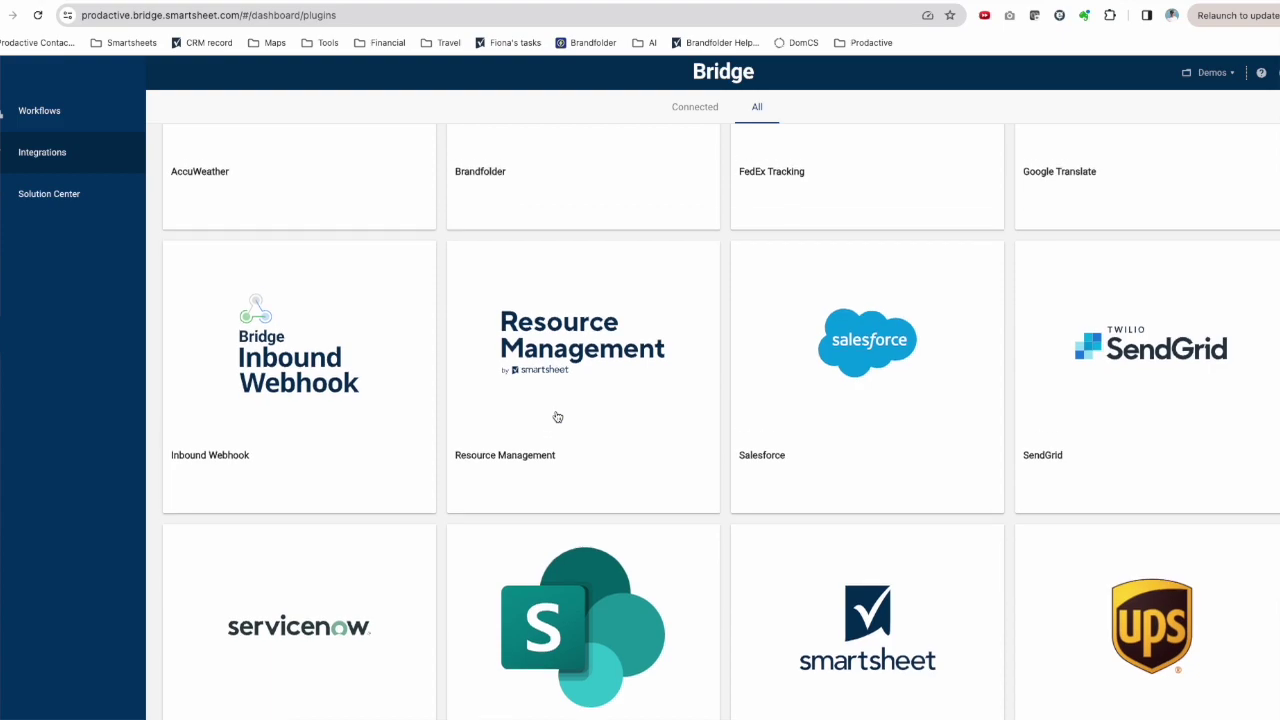
pyautogui.scroll(-3, 558, 417)
pyautogui.scroll(-2, 558, 417)
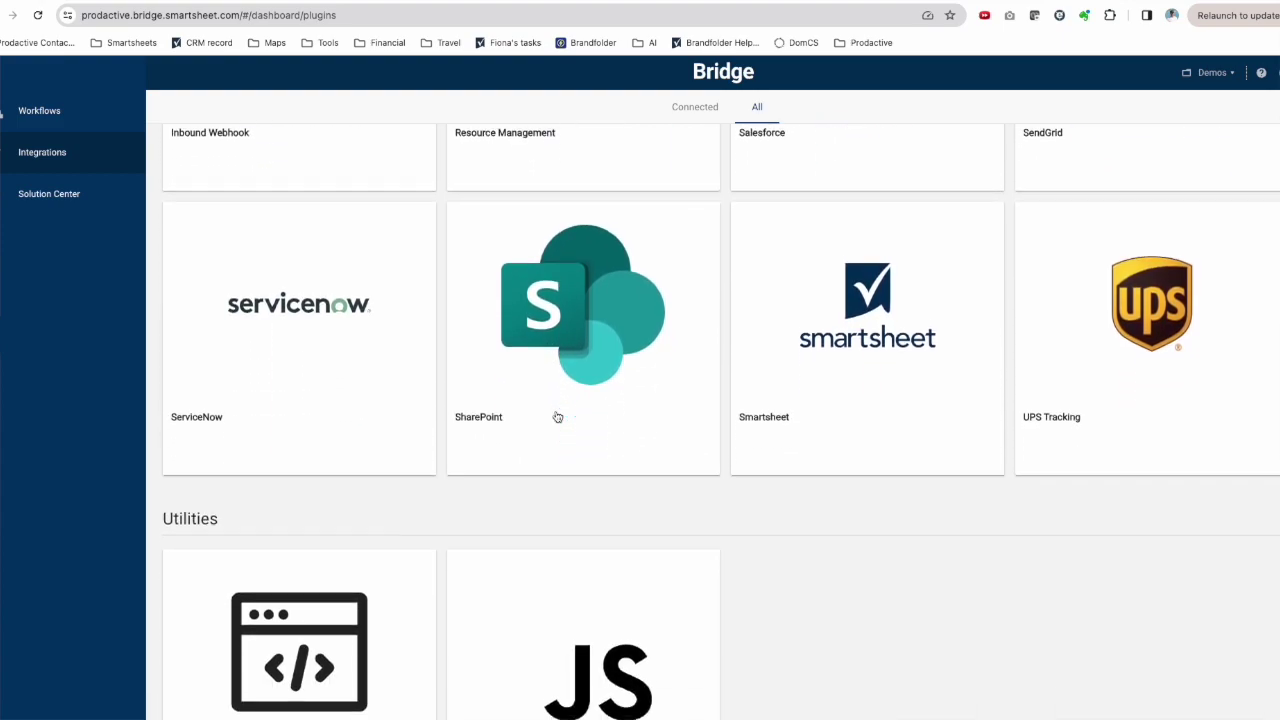
pyautogui.scroll(2, 558, 417)
pyautogui.scroll(4, 558, 417)
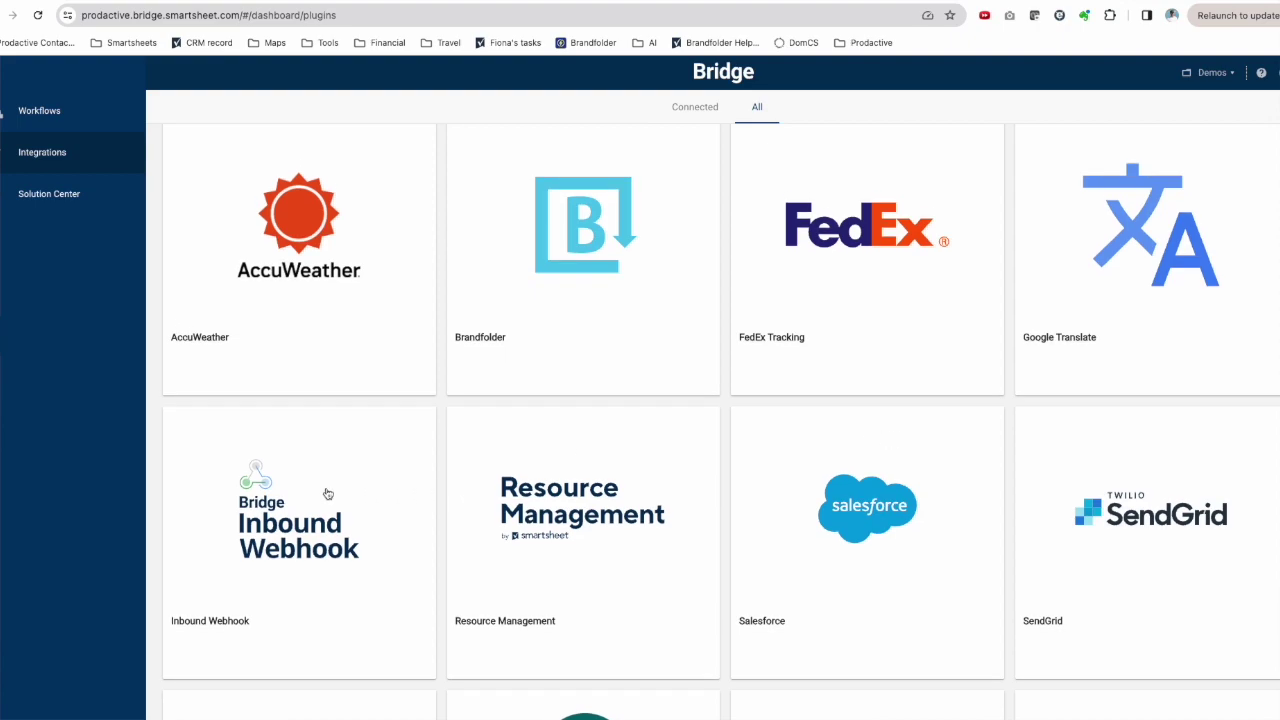
pyautogui.scroll(-5, 328, 488)
pyautogui.scroll(-1, 326, 472)
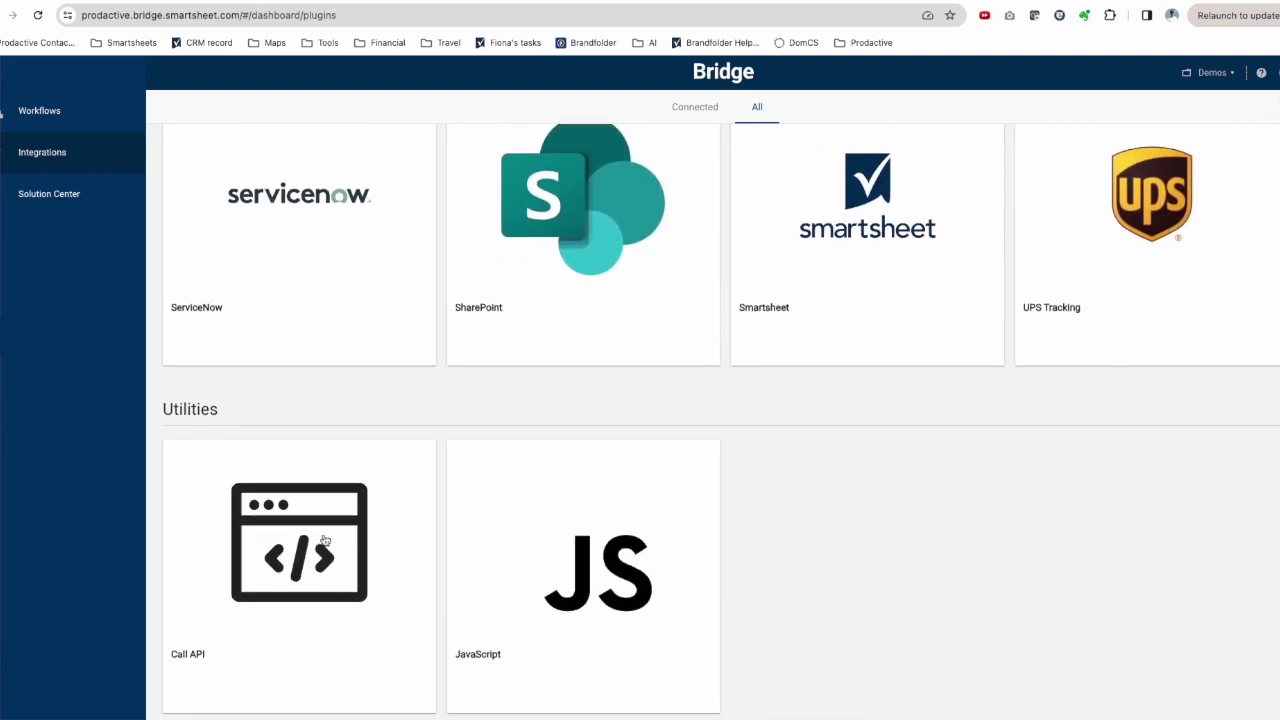
pyautogui.scroll(2, 295, 585)
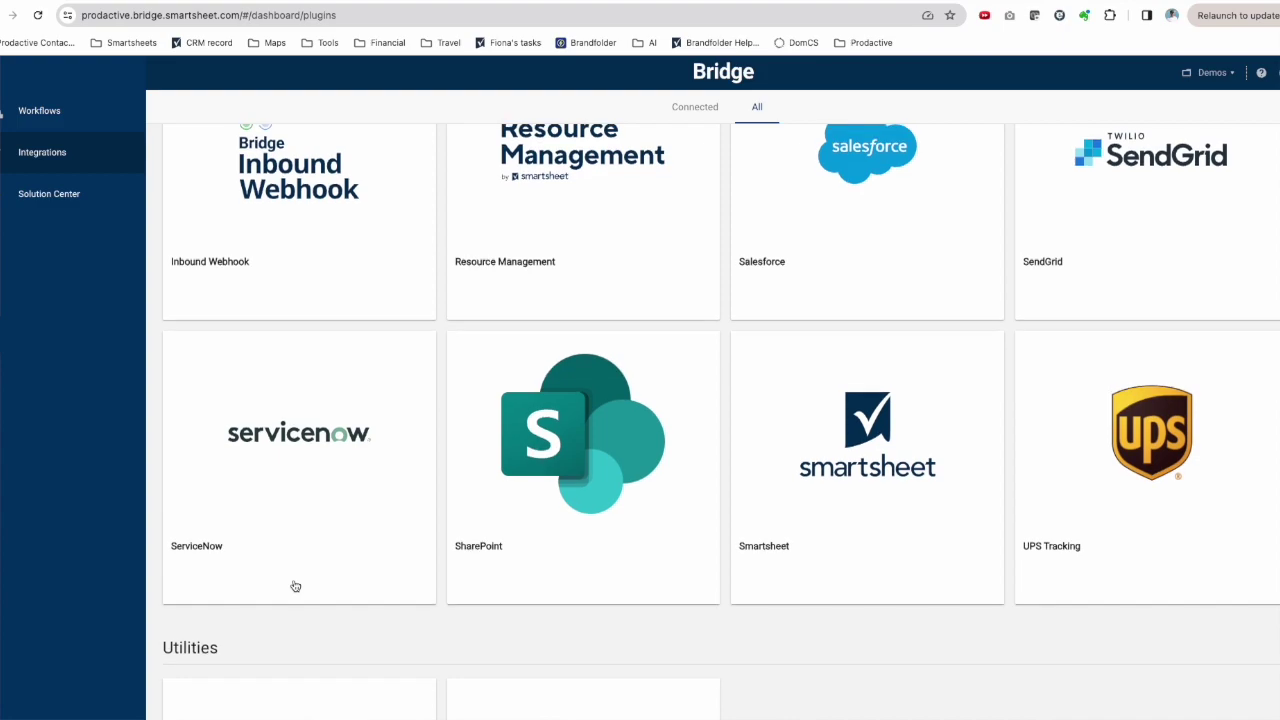
pyautogui.scroll(2, 295, 585)
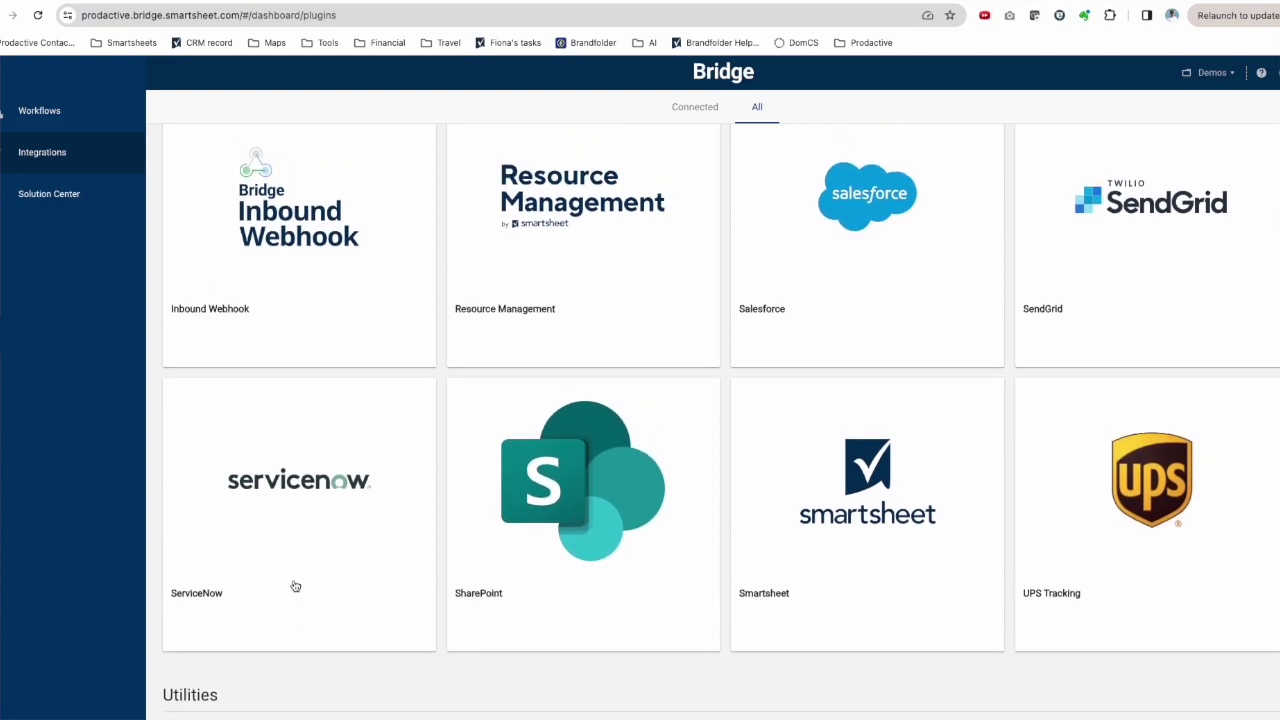
pyautogui.scroll(2, 295, 585)
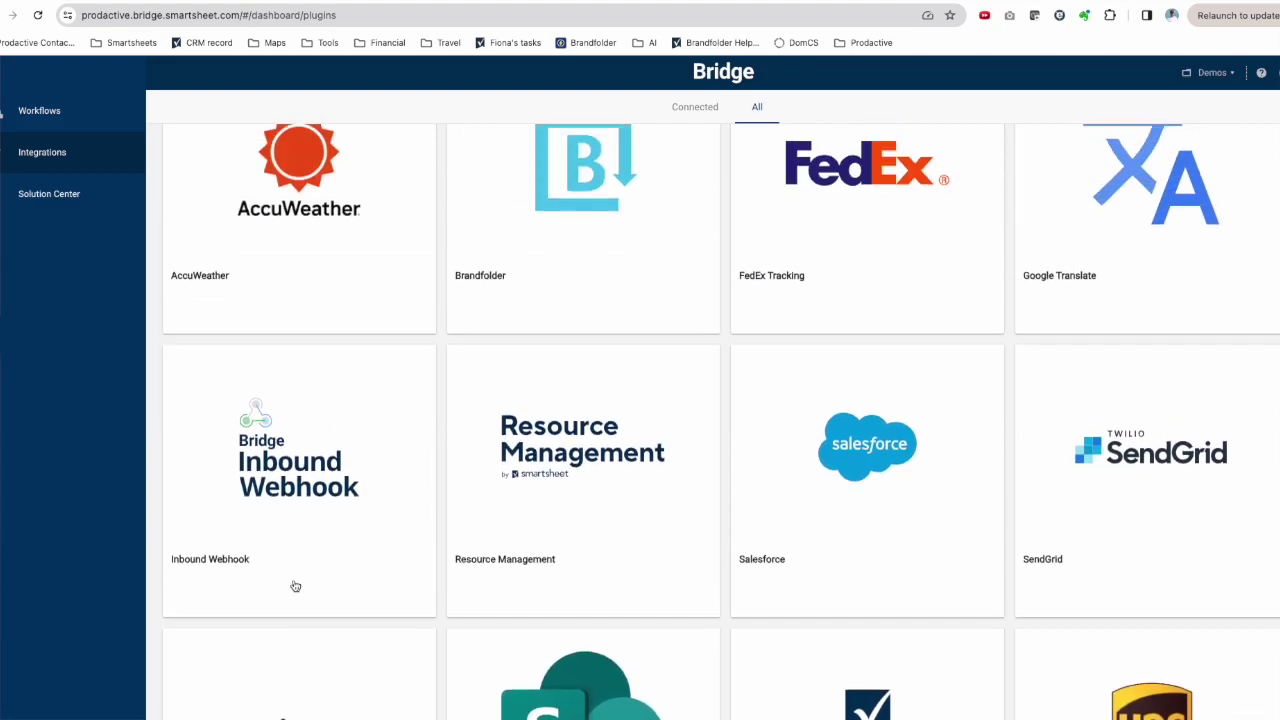
pyautogui.scroll(-2, 295, 585)
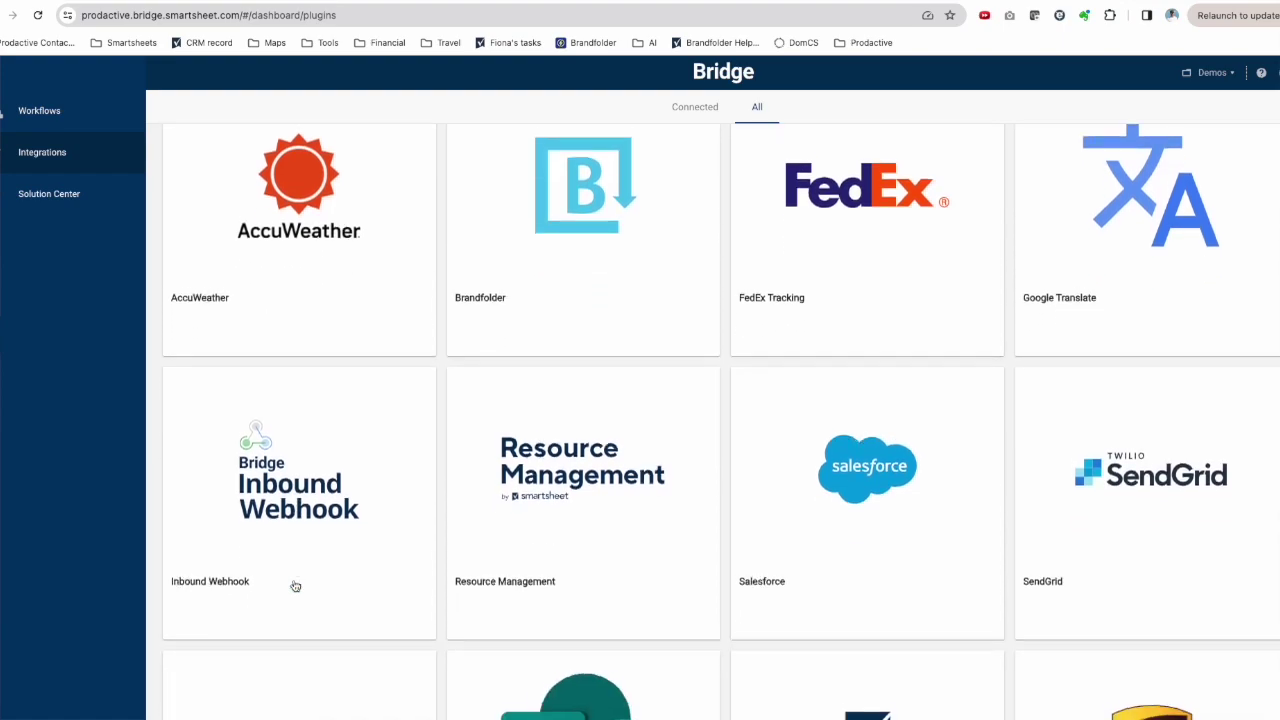
pyautogui.scroll(-1, 295, 585)
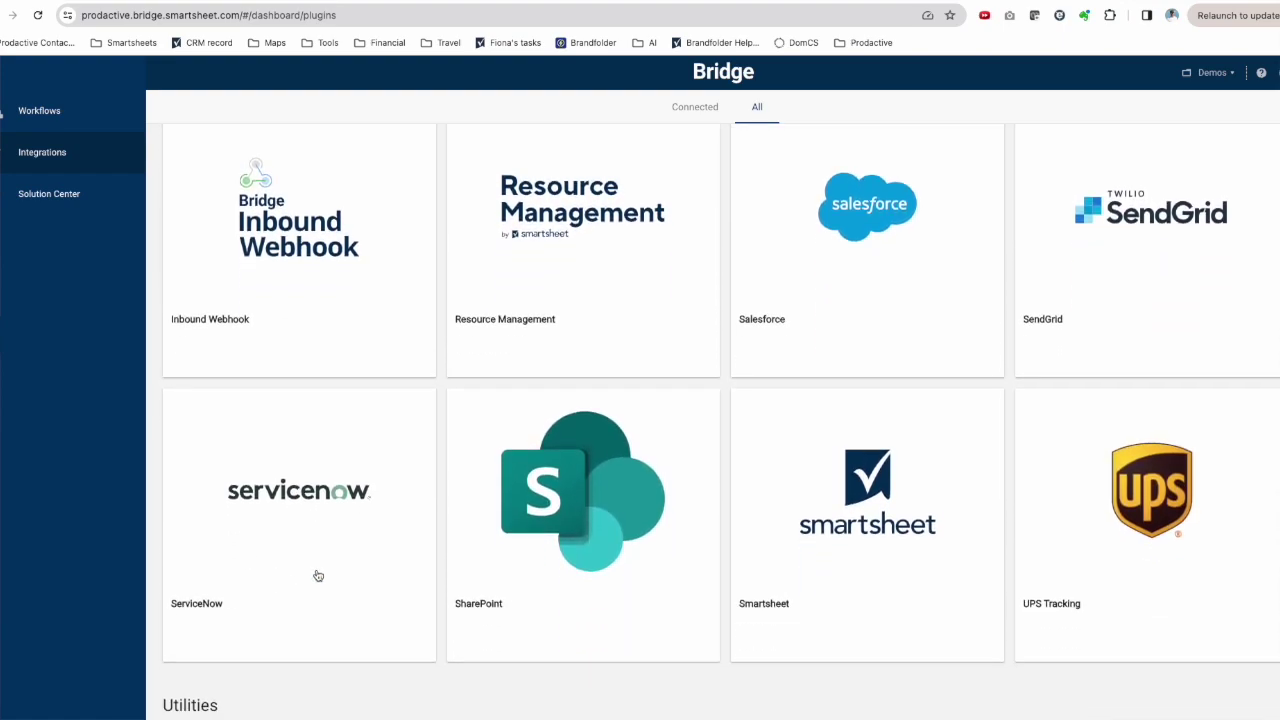
pyautogui.click(838, 512)
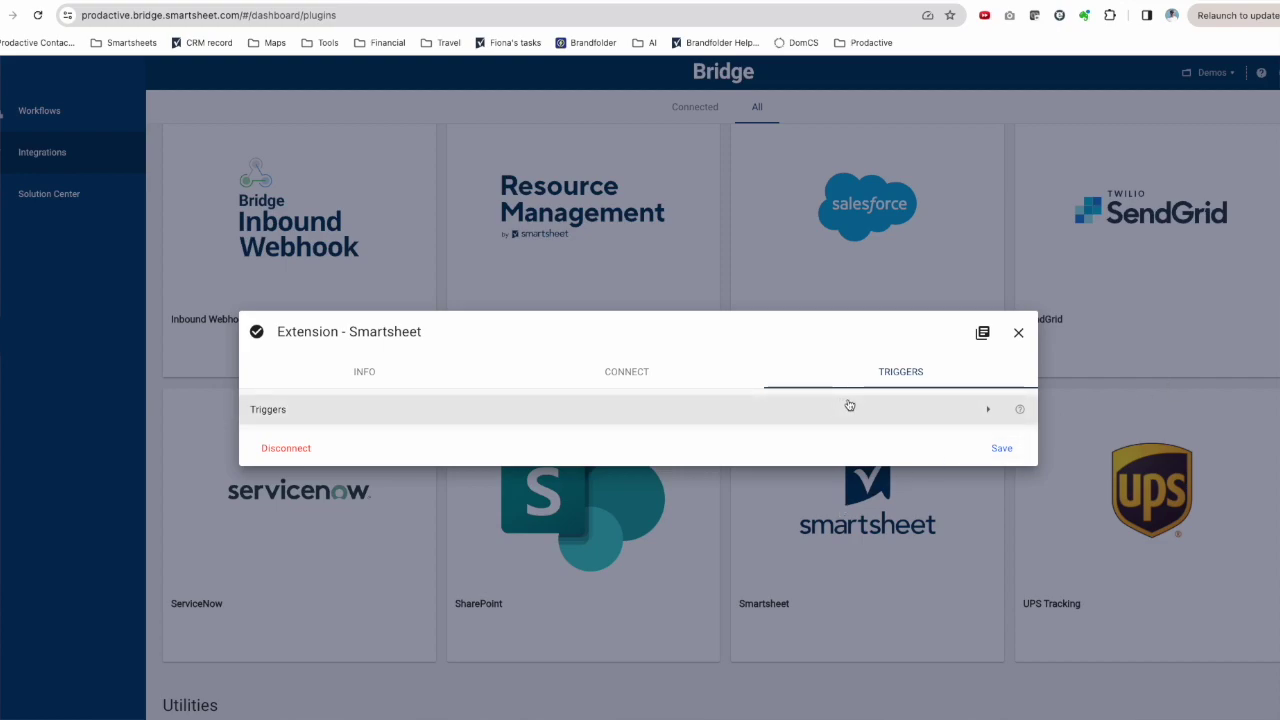
# Step: List the extension's triggers, add Trigger 9, review its event types, then close the dialog
pyautogui.click(987, 412)
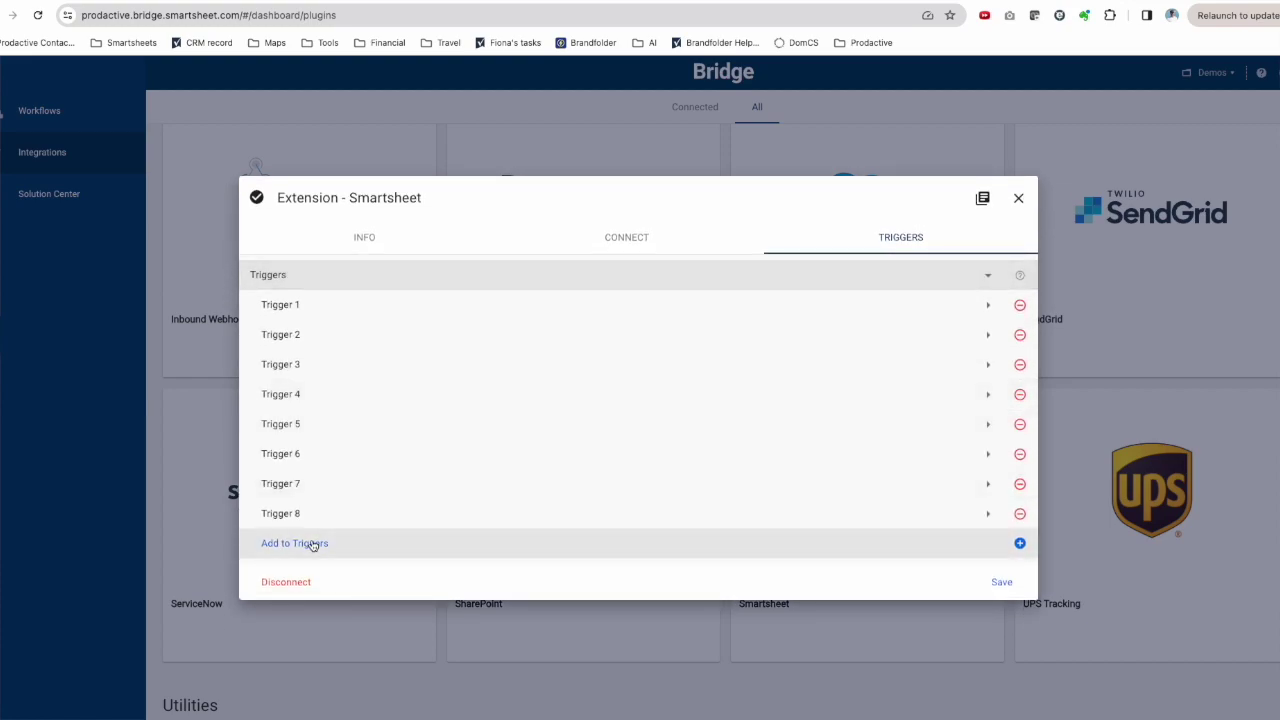
pyautogui.click(311, 542)
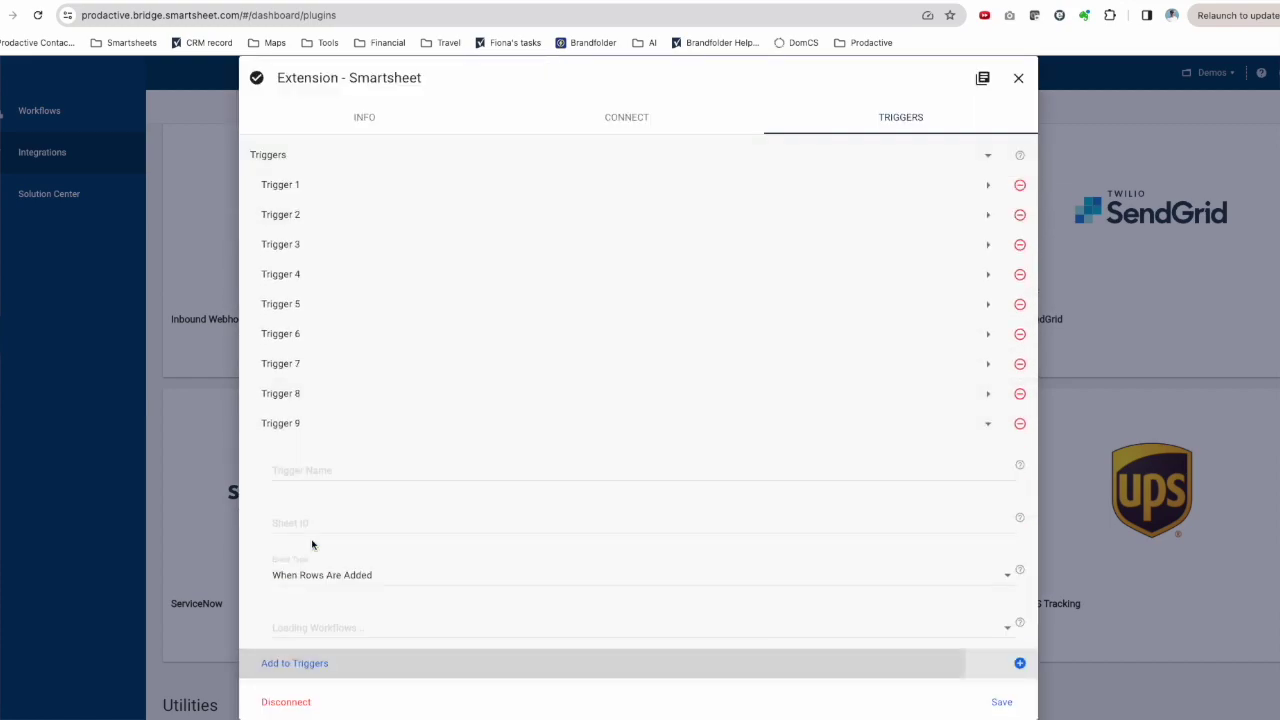
pyautogui.click(381, 574)
pyautogui.scroll(-1, 382, 570)
pyautogui.scroll(1, 382, 570)
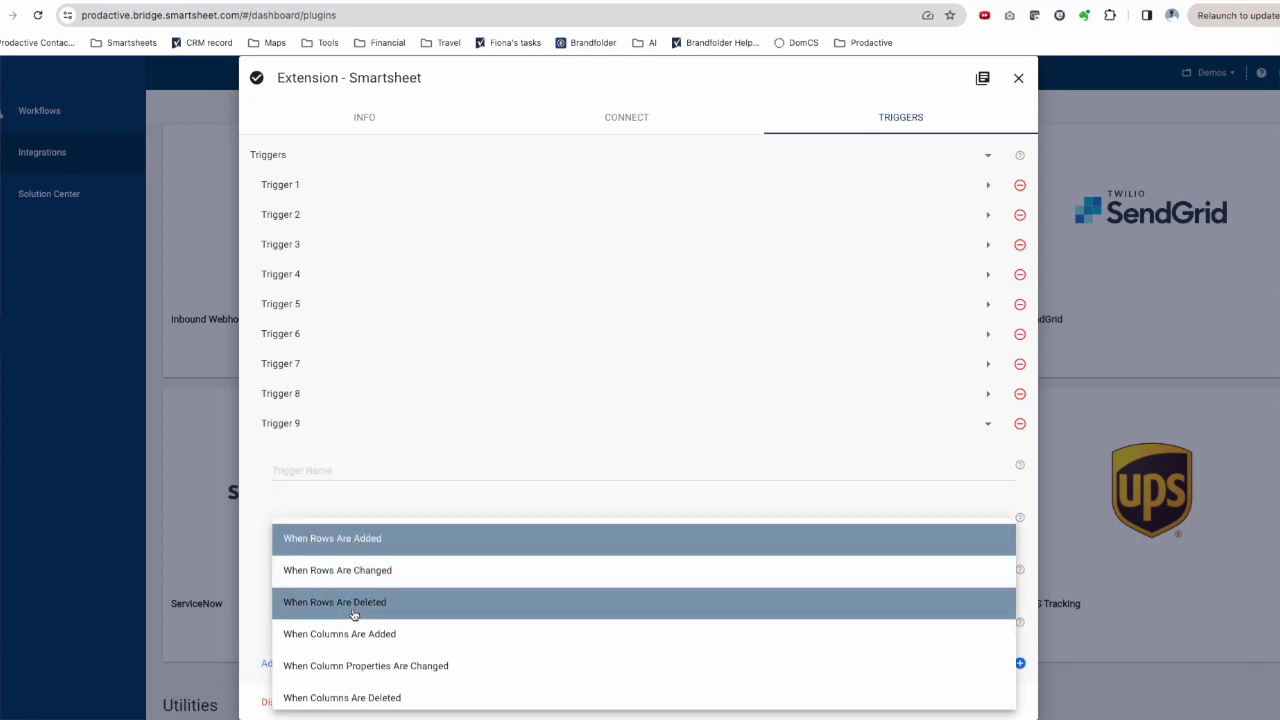
pyautogui.scroll(-2, 354, 635)
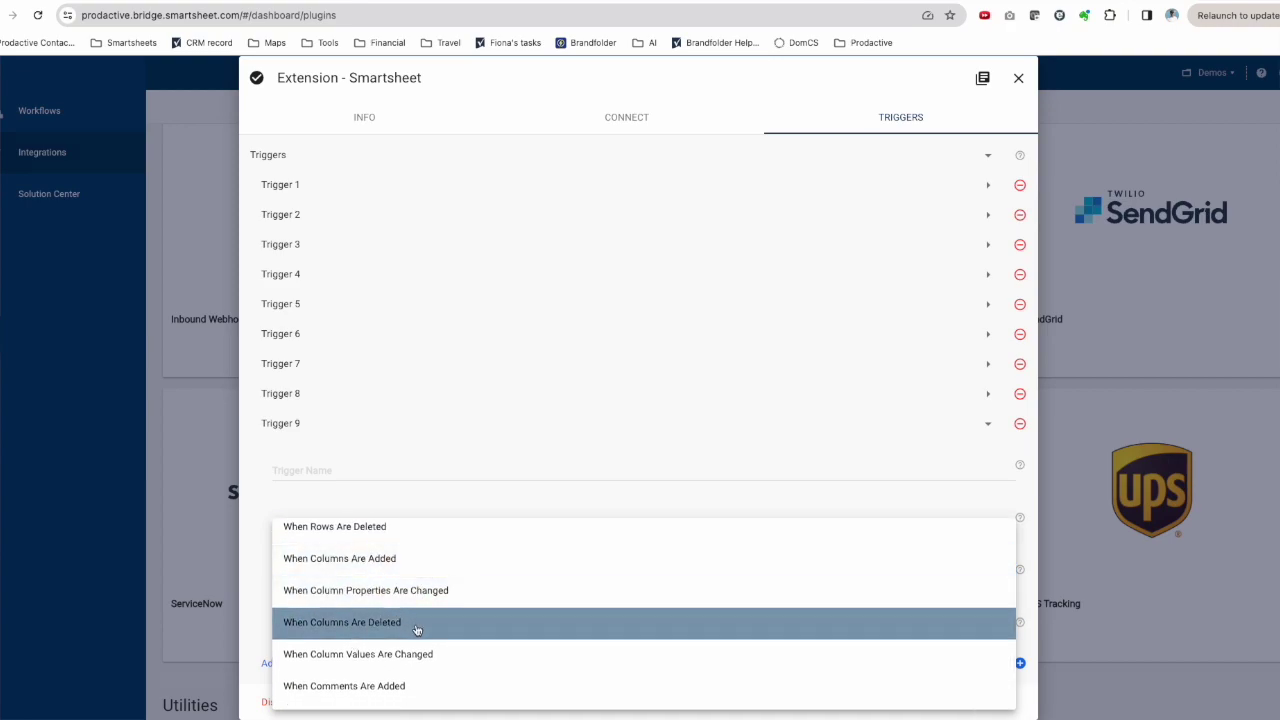
pyautogui.scroll(-1, 414, 630)
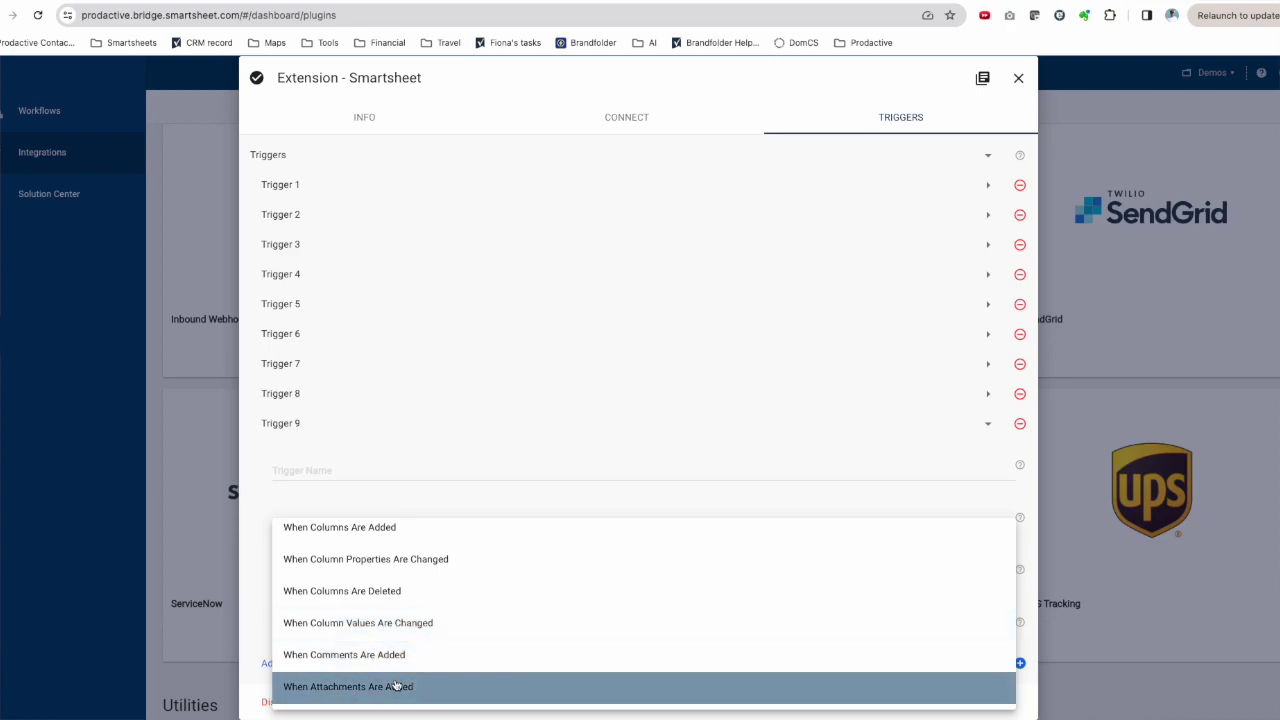
pyautogui.click(1021, 84)
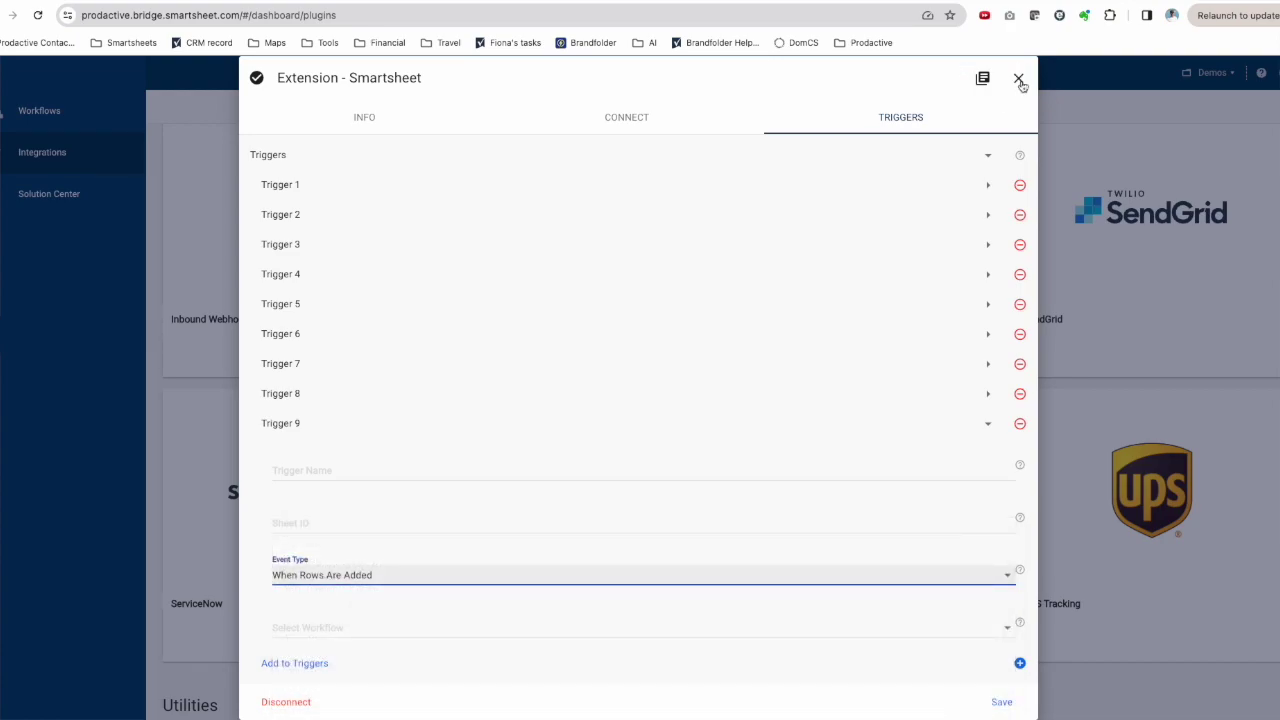
pyautogui.click(1019, 80)
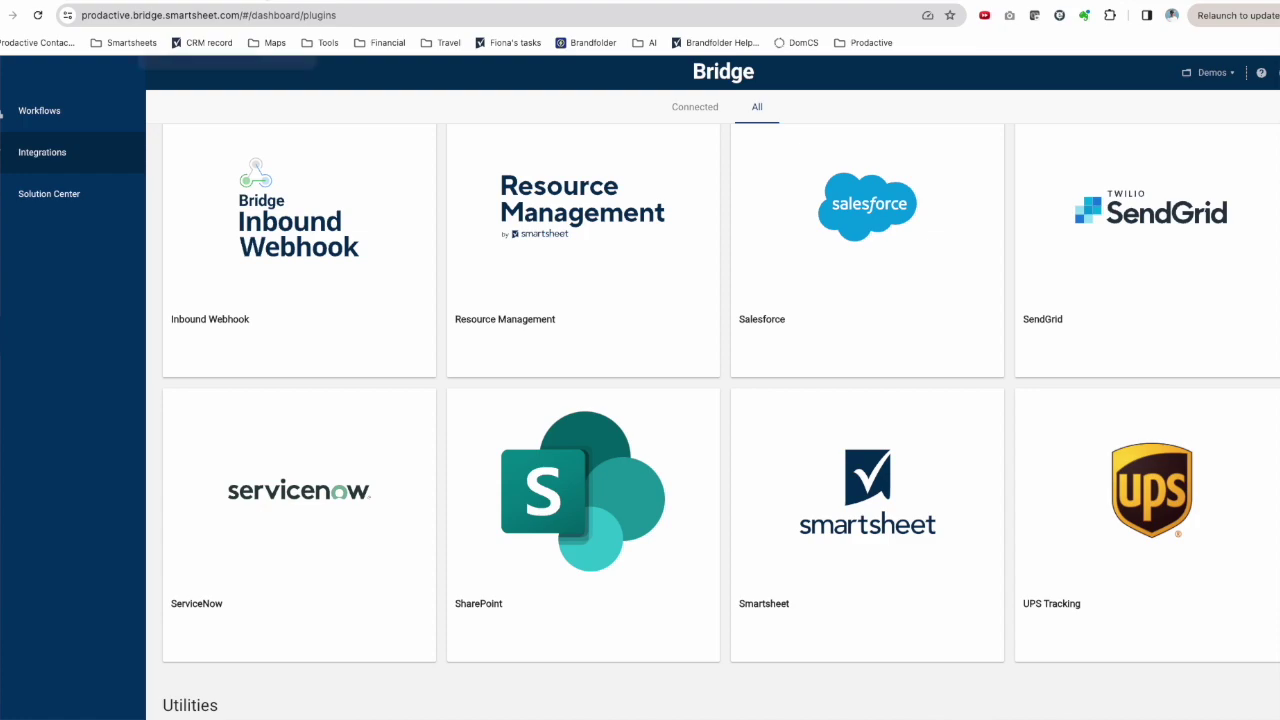
# Step: Move past the Departmental request sorter workflow to open the RC Translator workflow
pyautogui.click(230, 0)
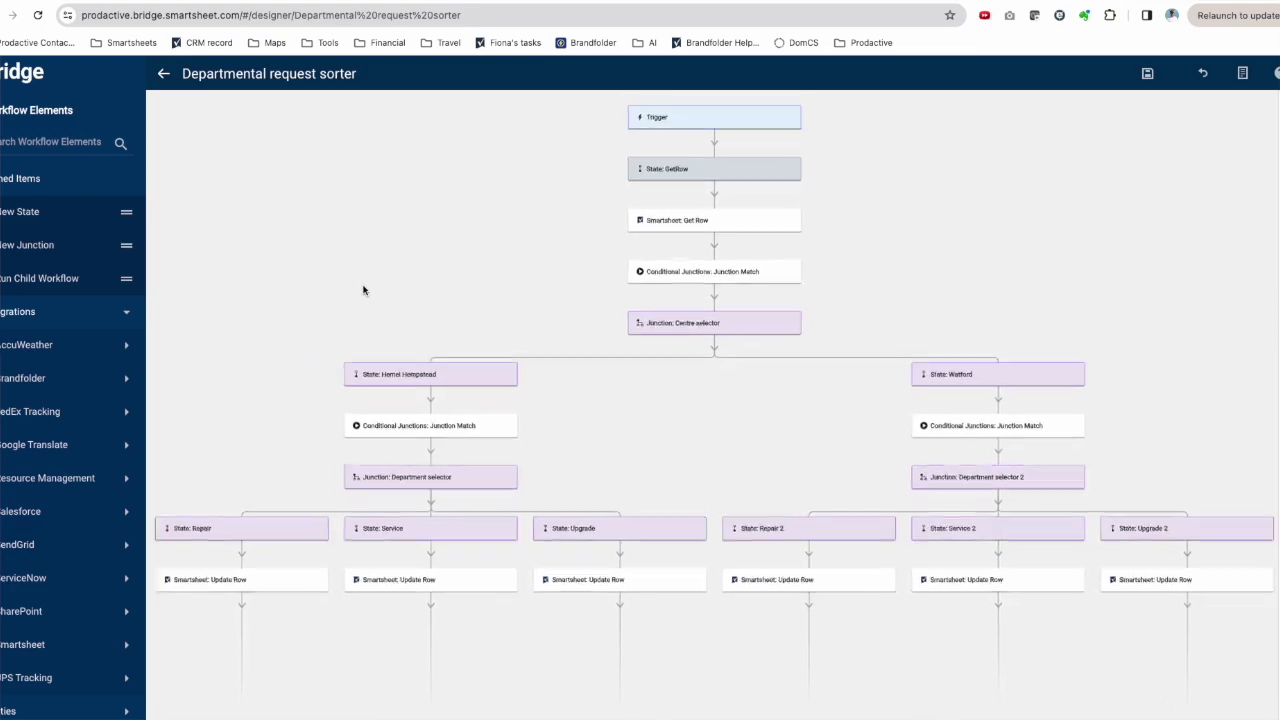
pyautogui.scroll(-2, 363, 290)
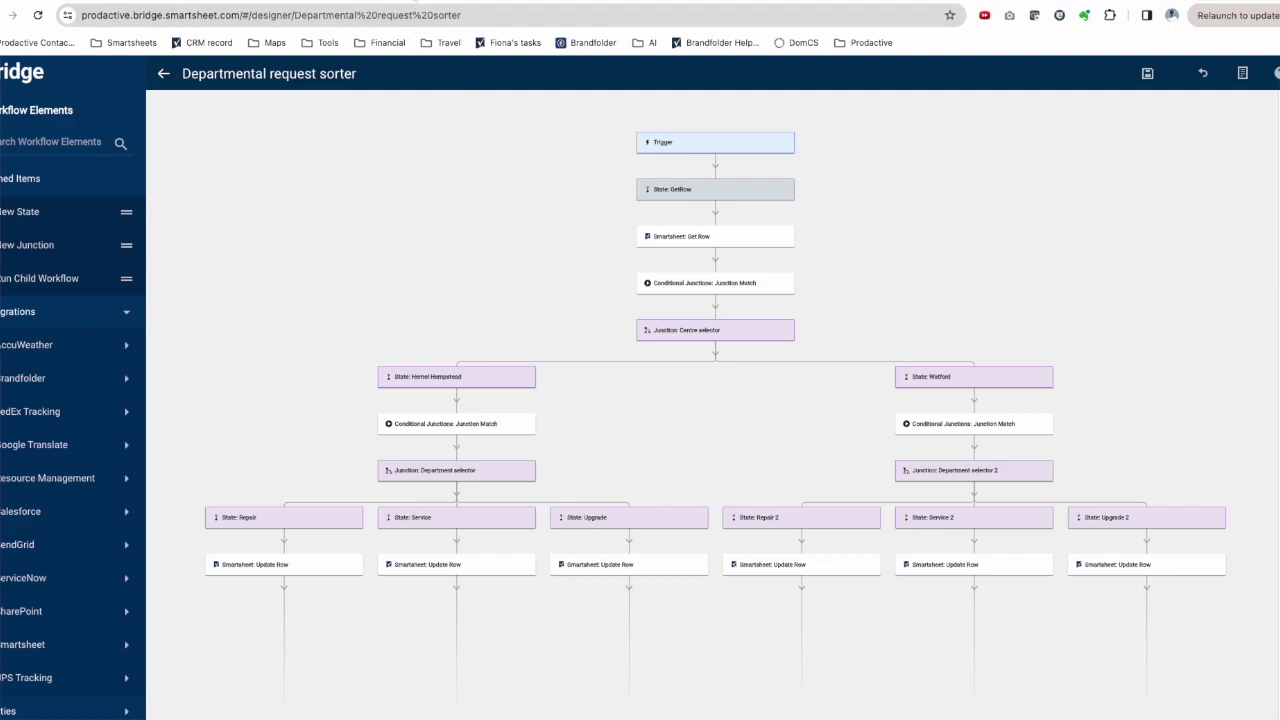
pyautogui.click(390, 2)
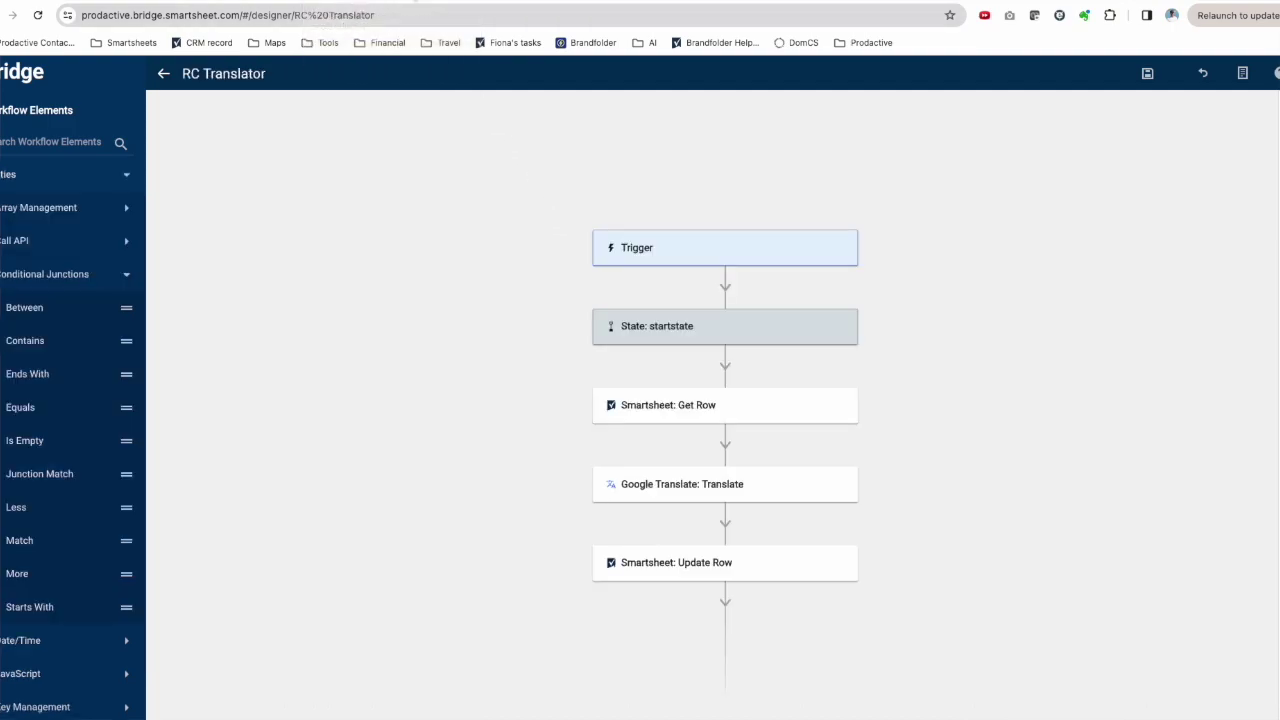
# Step: Inspect the trigger settings, drag a Google Translate element toward the canvas, then view Get Row settings
pyautogui.click(645, 253)
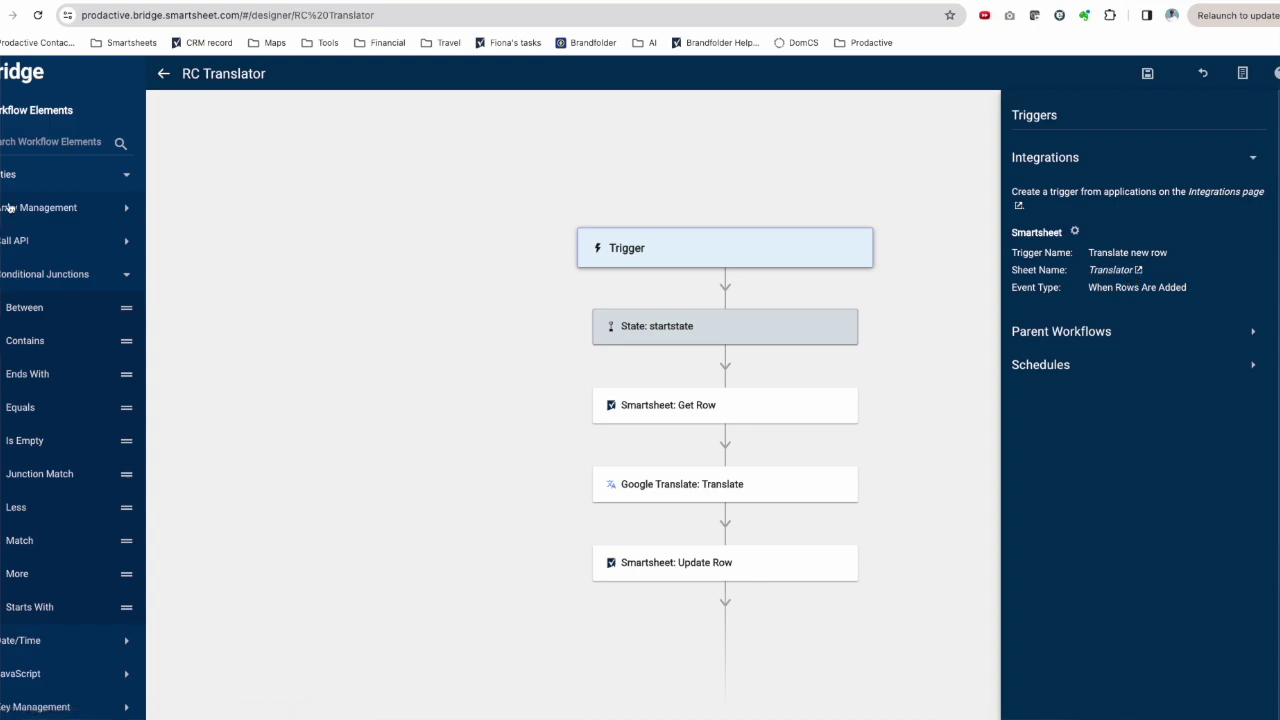
pyautogui.click(126, 175)
pyautogui.click(66, 321)
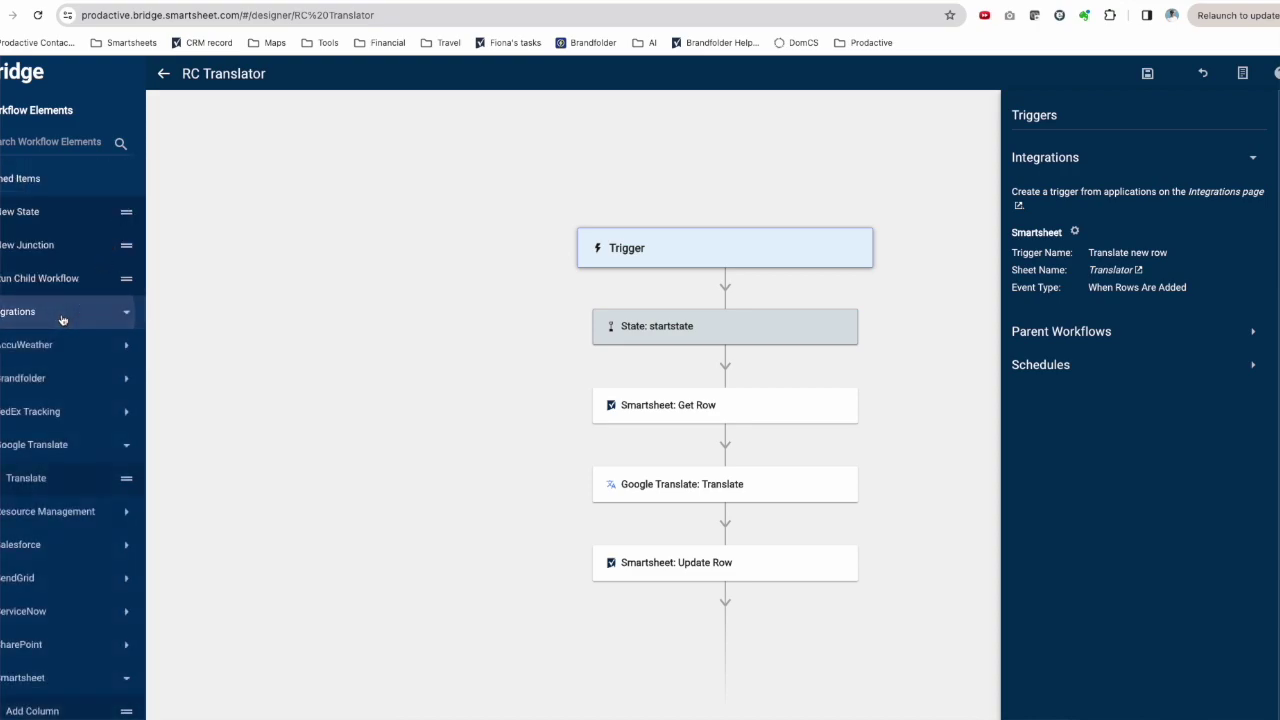
pyautogui.scroll(-3, 62, 444)
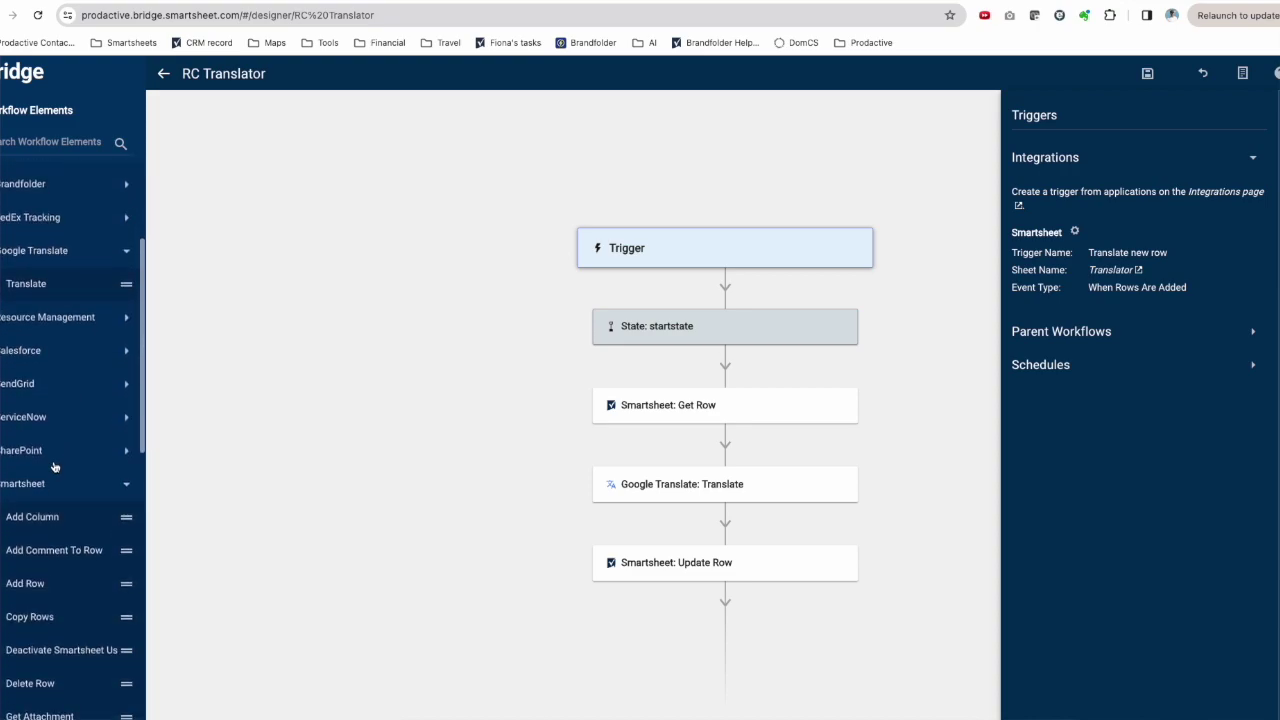
pyautogui.scroll(-1, 62, 360)
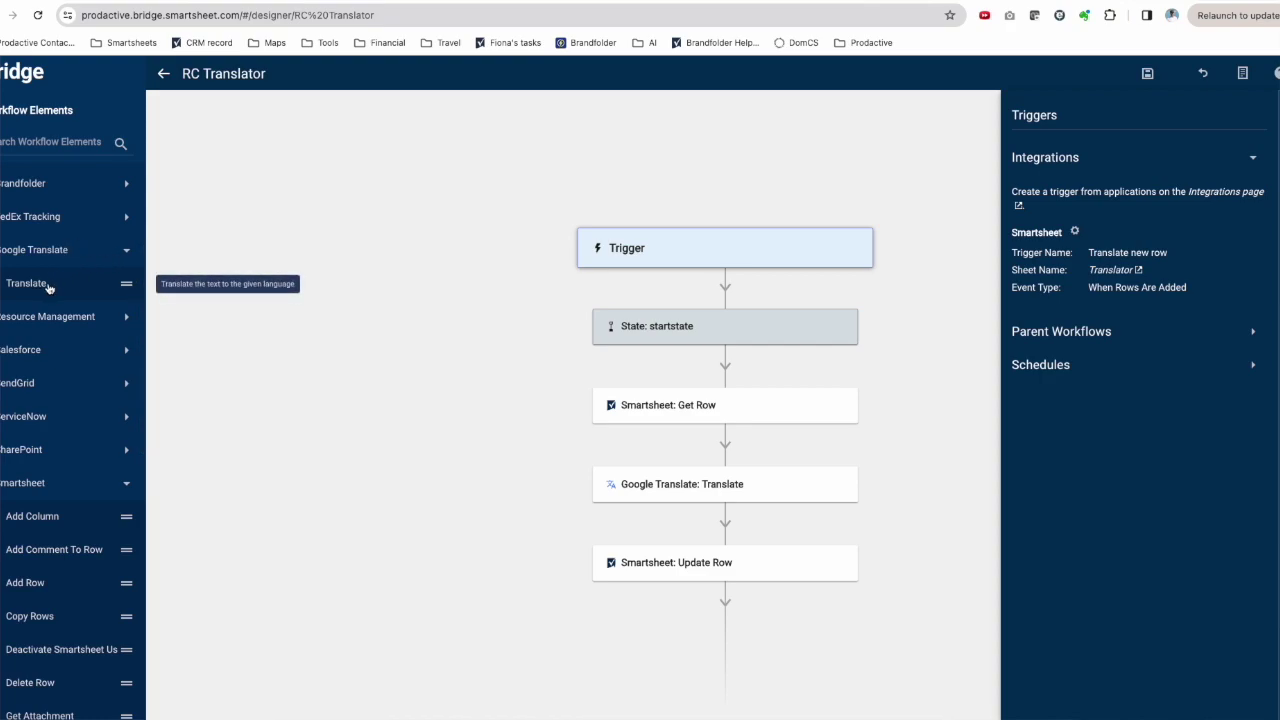
pyautogui.moveTo(52, 287)
pyautogui.mouseDown()
pyautogui.moveTo(246, 331)
pyautogui.moveTo(378, 451)
pyautogui.moveTo(49, 277)
pyautogui.mouseUp()
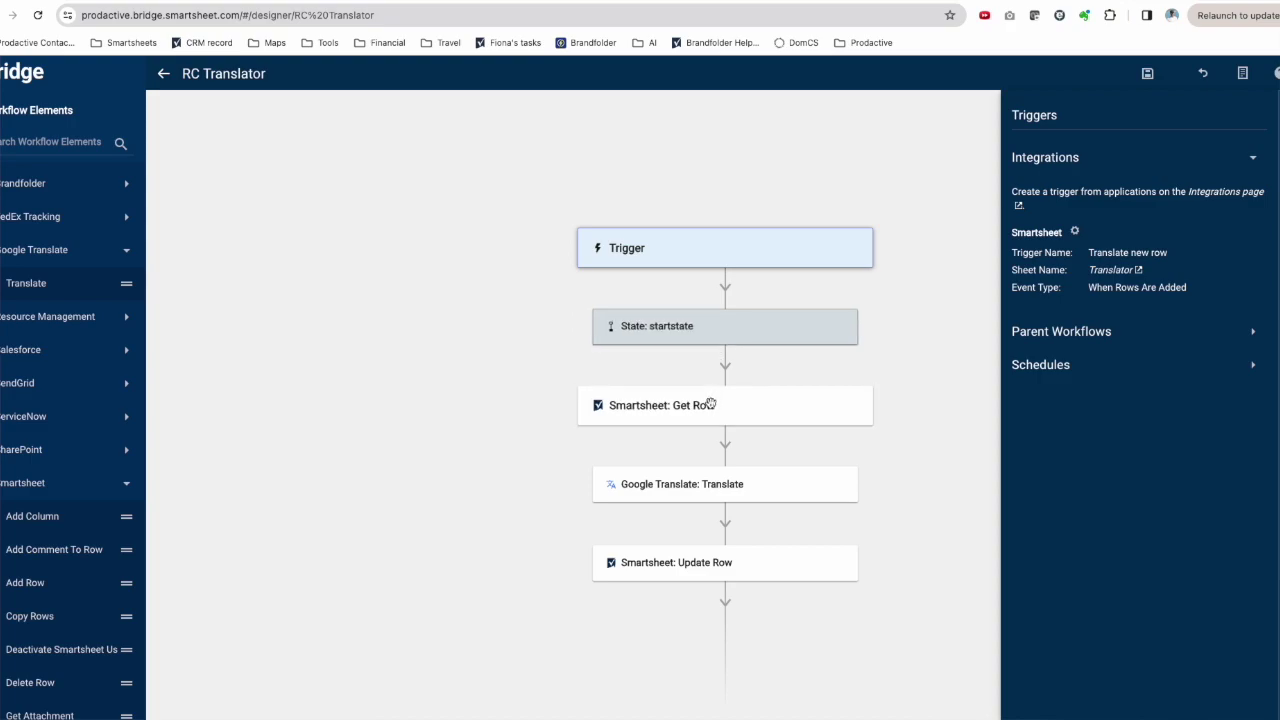
pyautogui.click(710, 404)
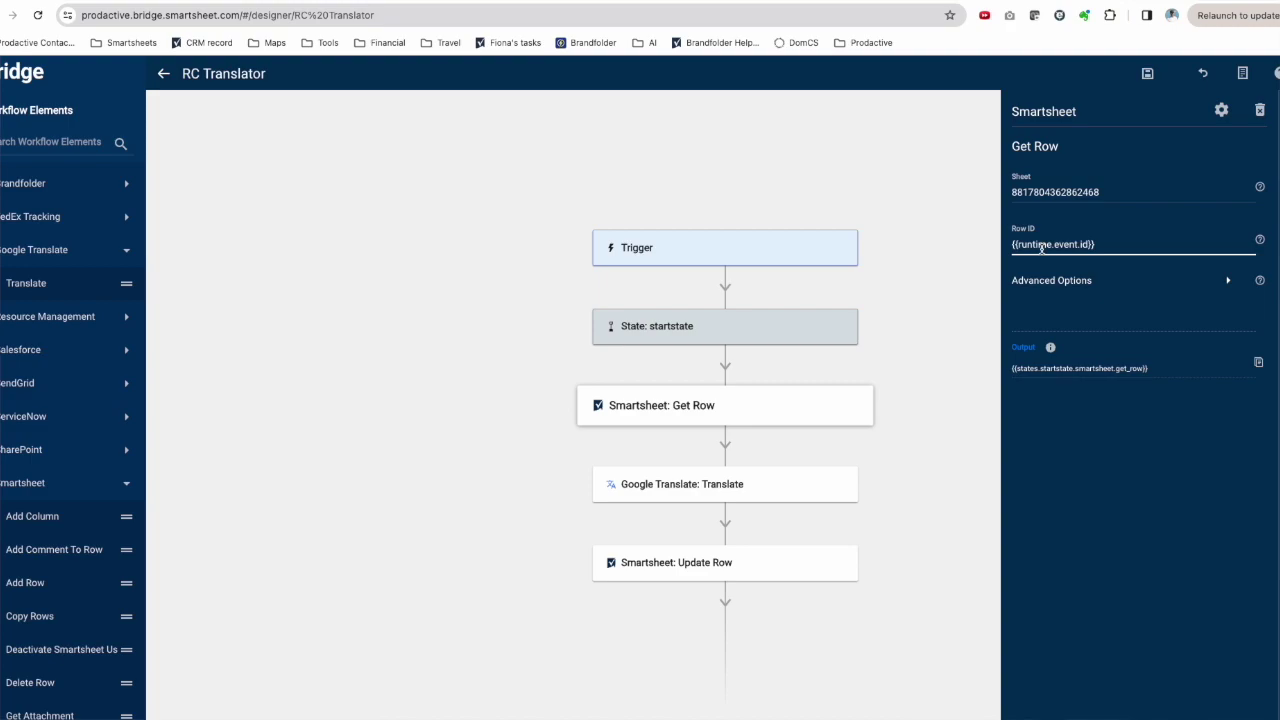
# Step: Review the Translate step's settings, then switch to the portfolio status sheet in Smartsheet
pyautogui.click(680, 486)
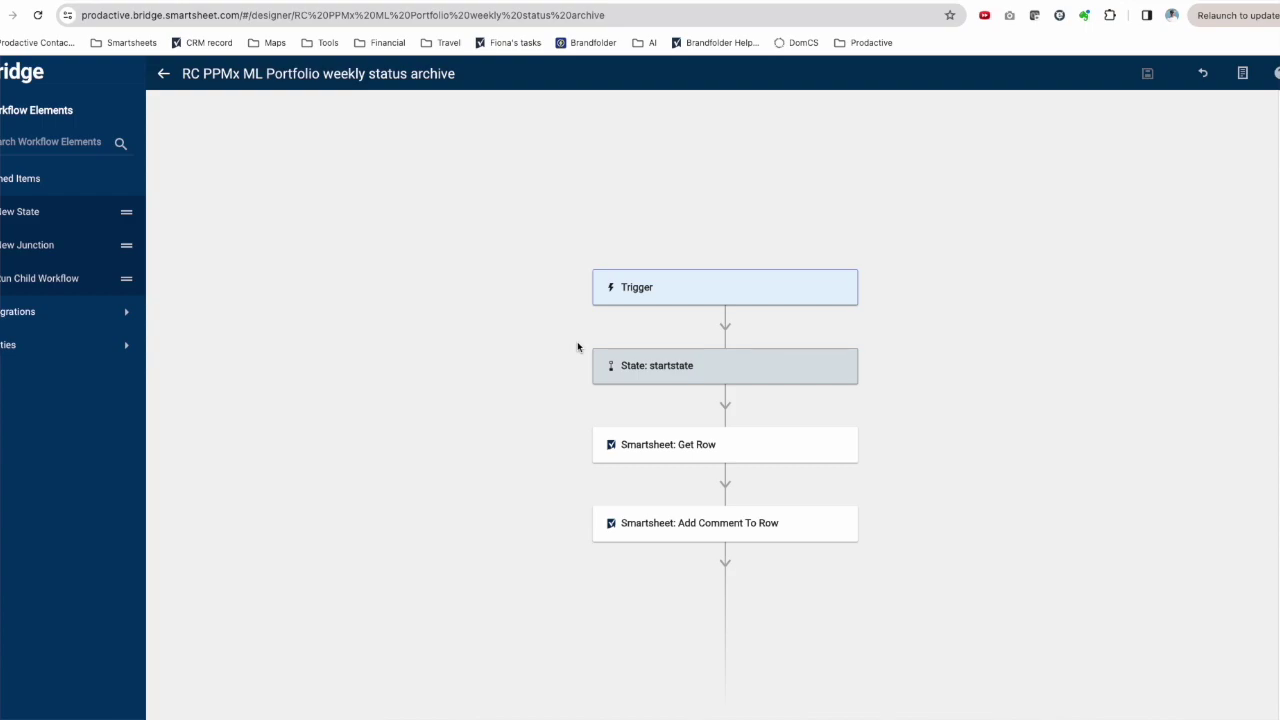
pyautogui.hotkey('ctrl', 'Right')
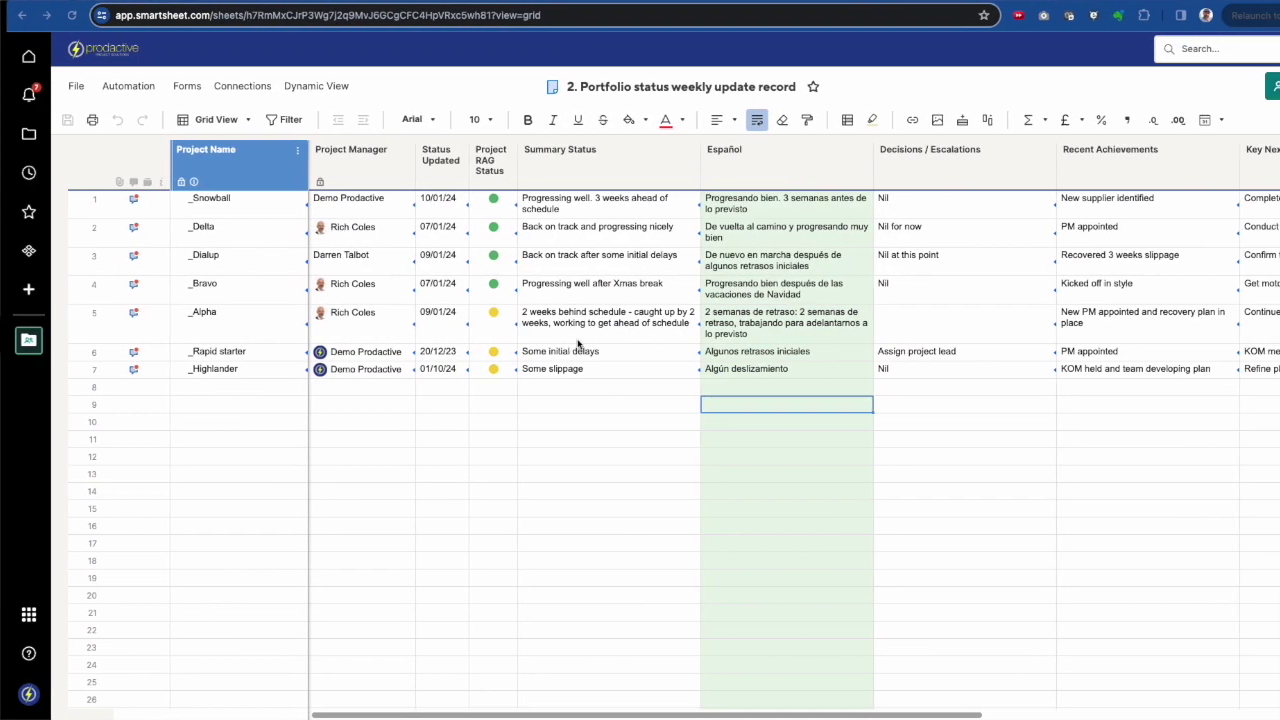
pyautogui.click(98, 200)
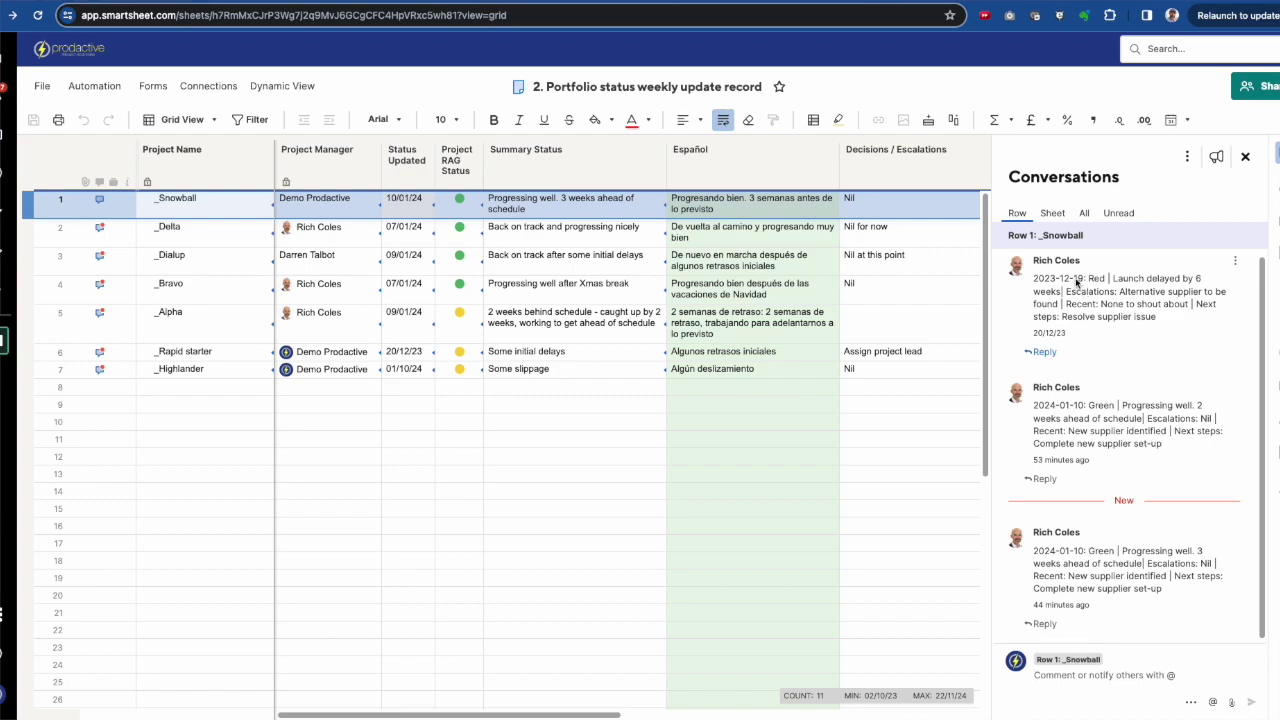
pyautogui.click(102, 235)
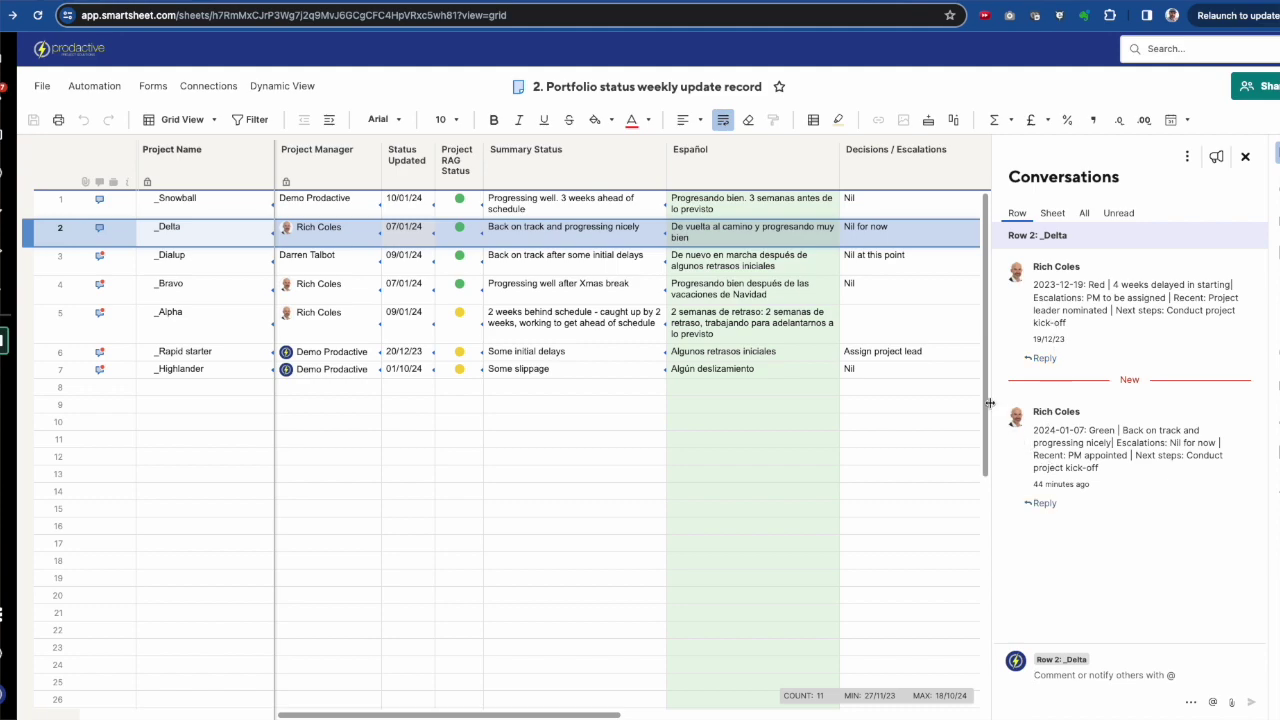
pyautogui.click(99, 258)
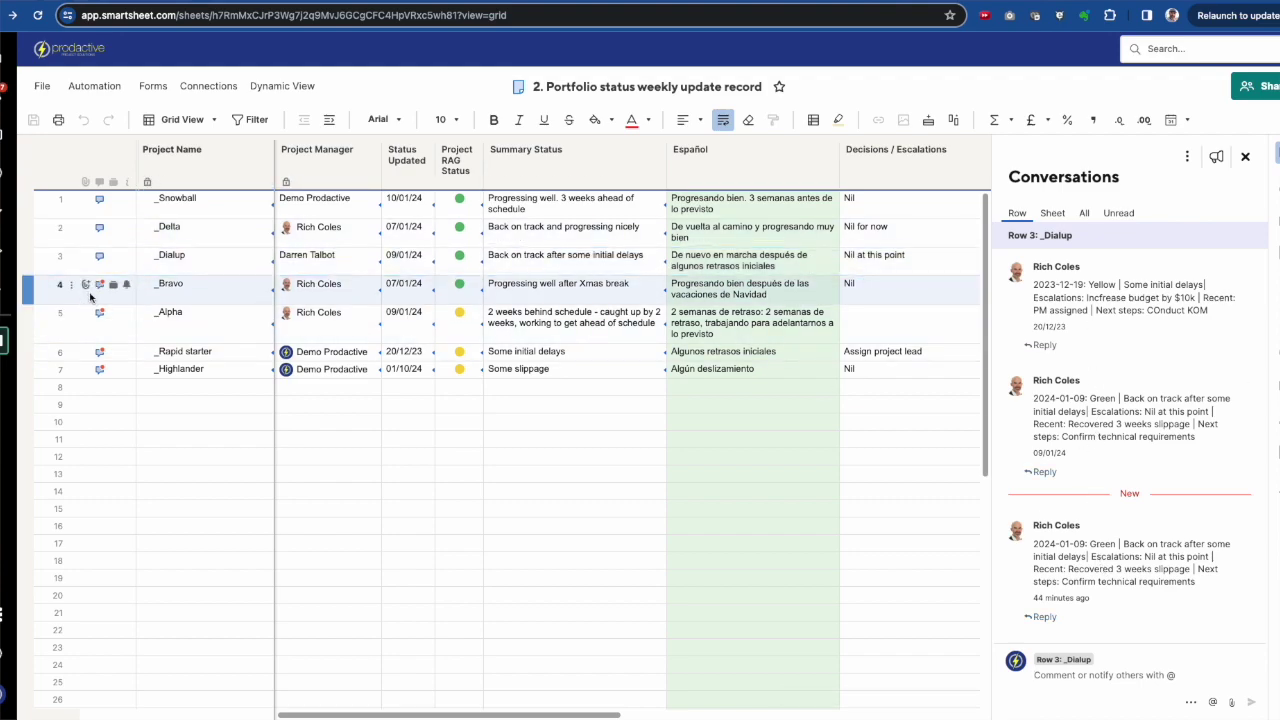
pyautogui.click(85, 285)
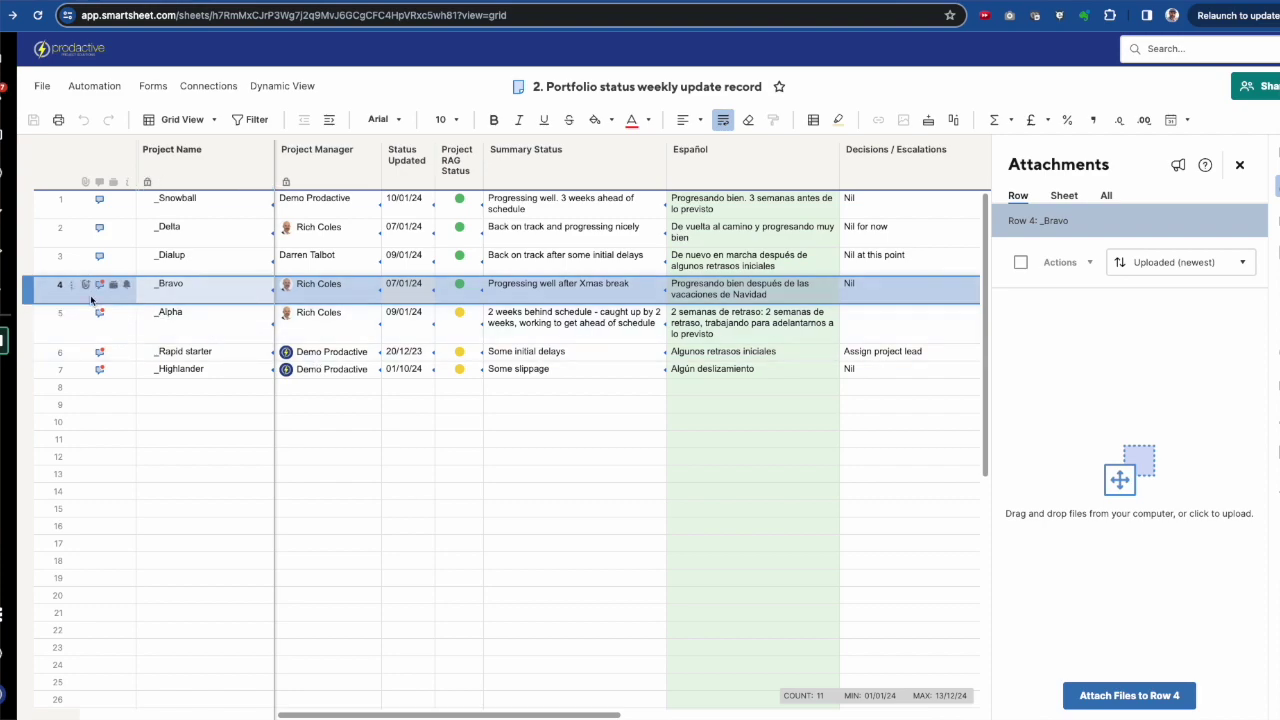
pyautogui.click(99, 313)
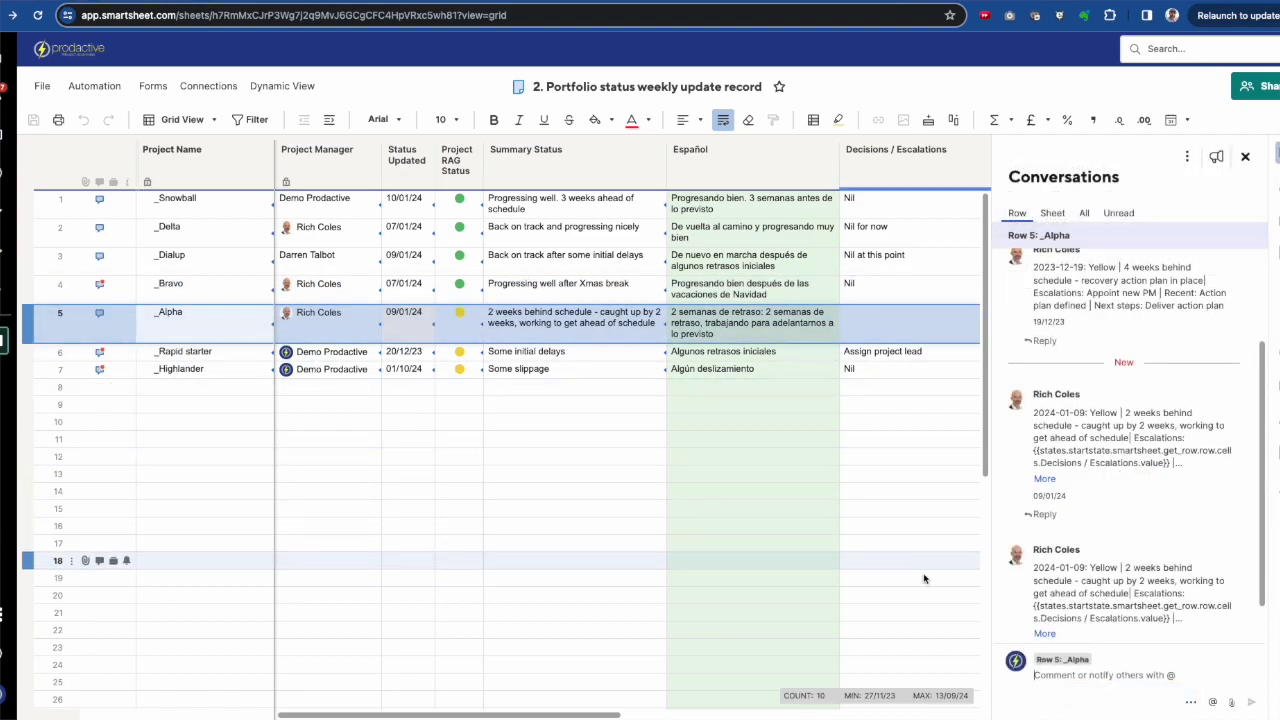
pyautogui.scroll(-1, 1090, 541)
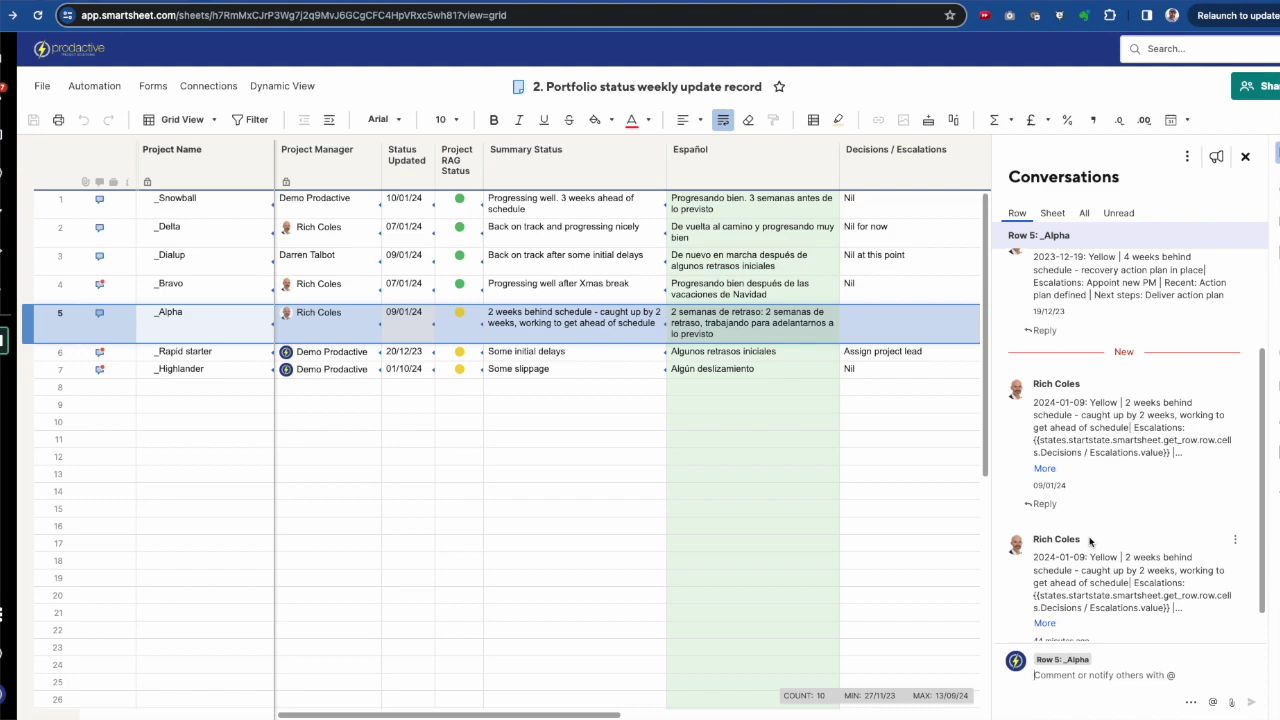
pyautogui.scroll(3, 1090, 541)
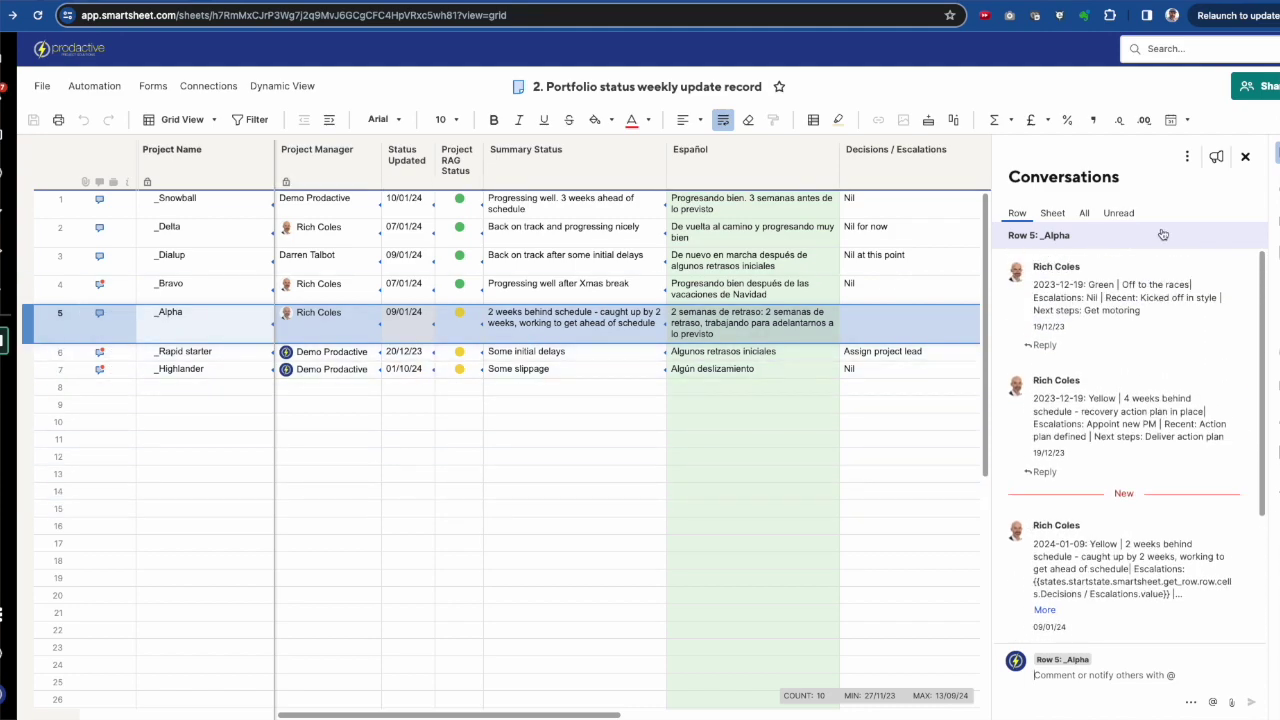
pyautogui.click(1245, 156)
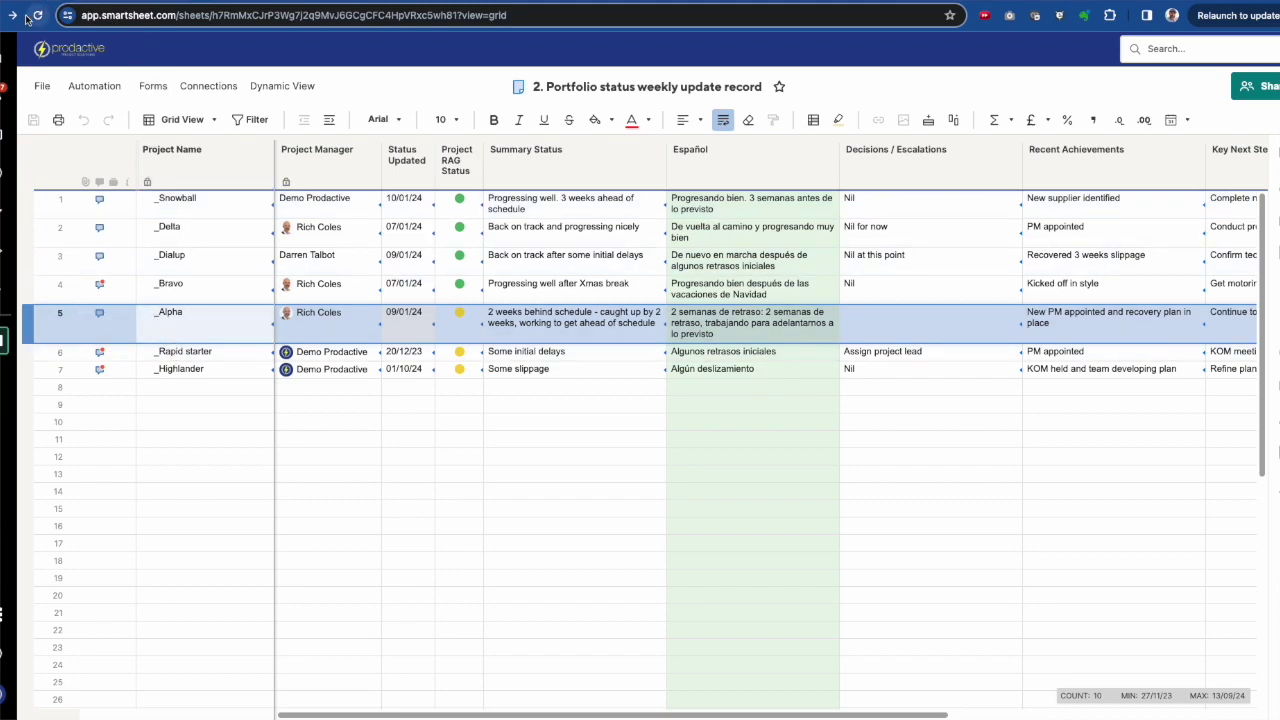
# Step: Set row 1's RAG status to Green and summary to 'Back on track and ahead of schedule by 1 week'
pyautogui.click(66, 3)
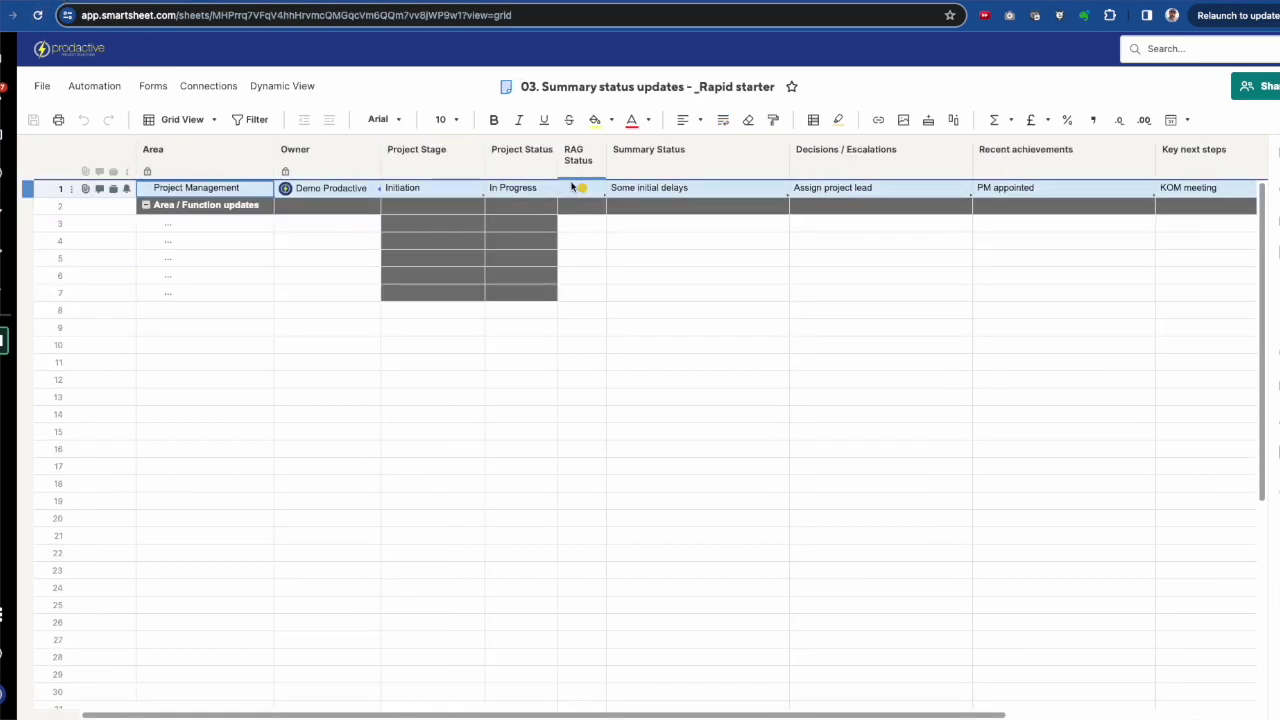
pyautogui.click(592, 189)
pyautogui.click(595, 189)
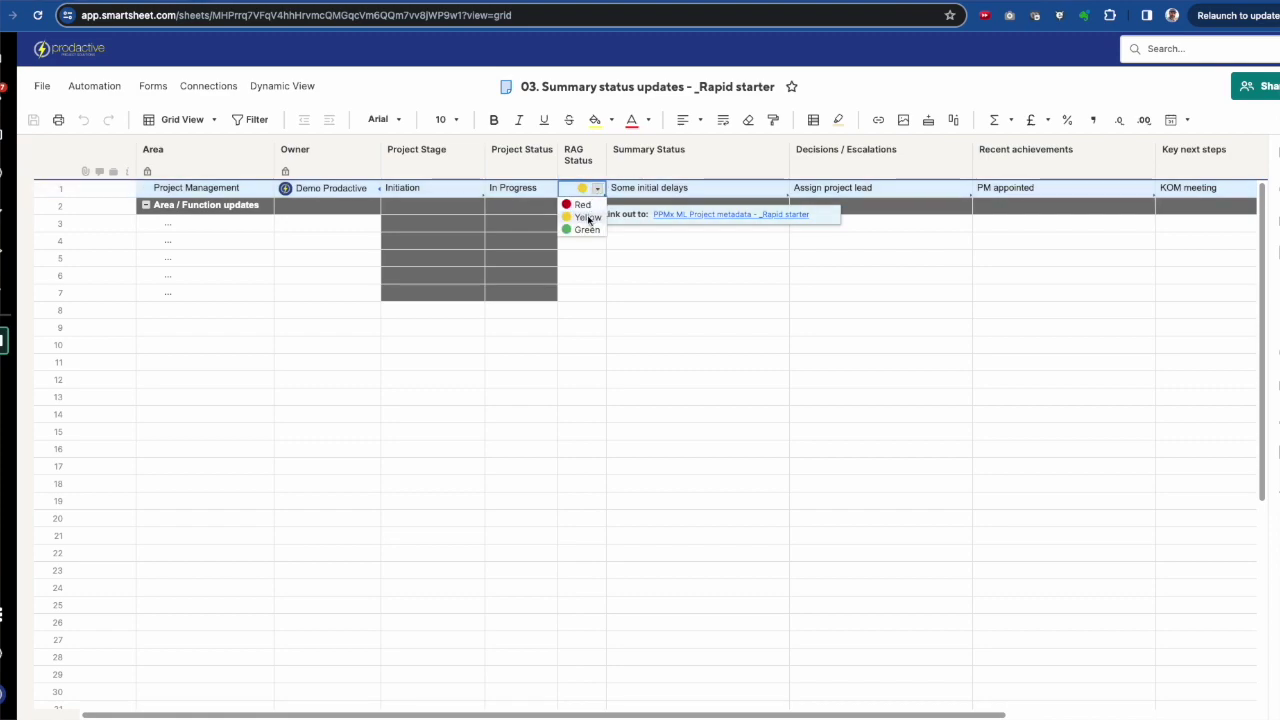
pyautogui.click(585, 228)
pyautogui.click(640, 189)
pyautogui.click(638, 188)
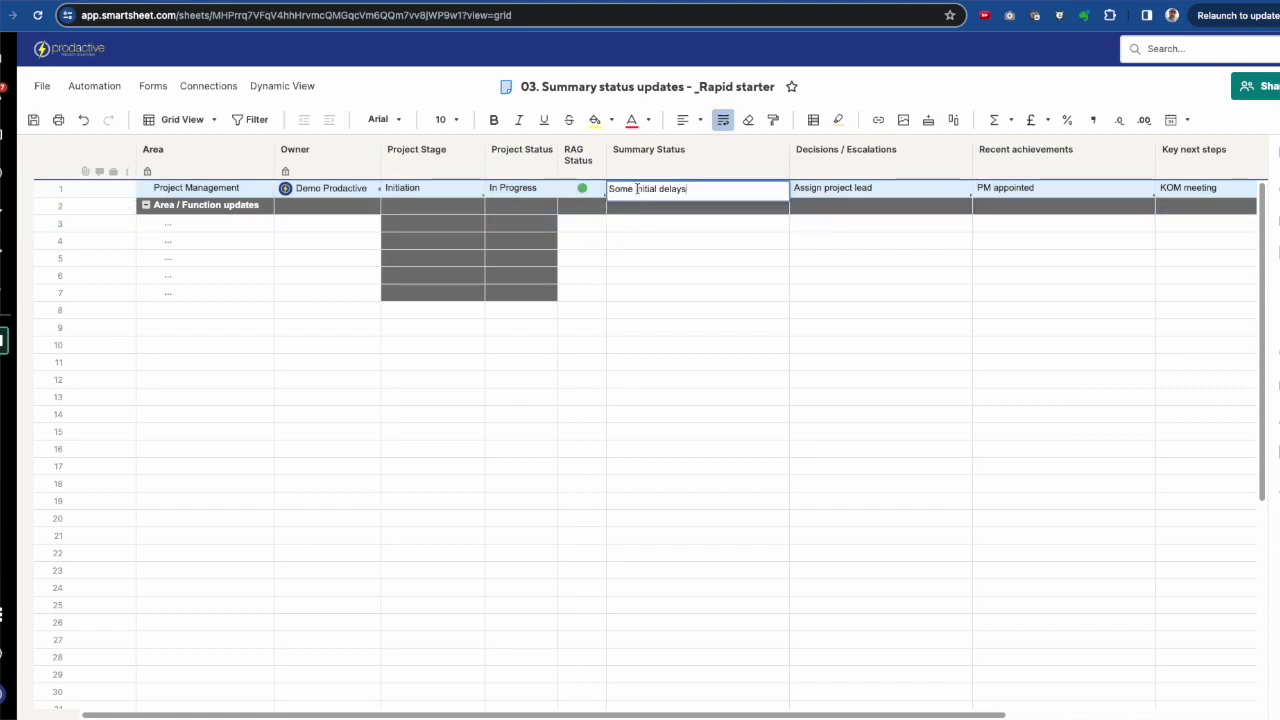
pyautogui.press('BackSpace')
pyautogui.write('Back o')
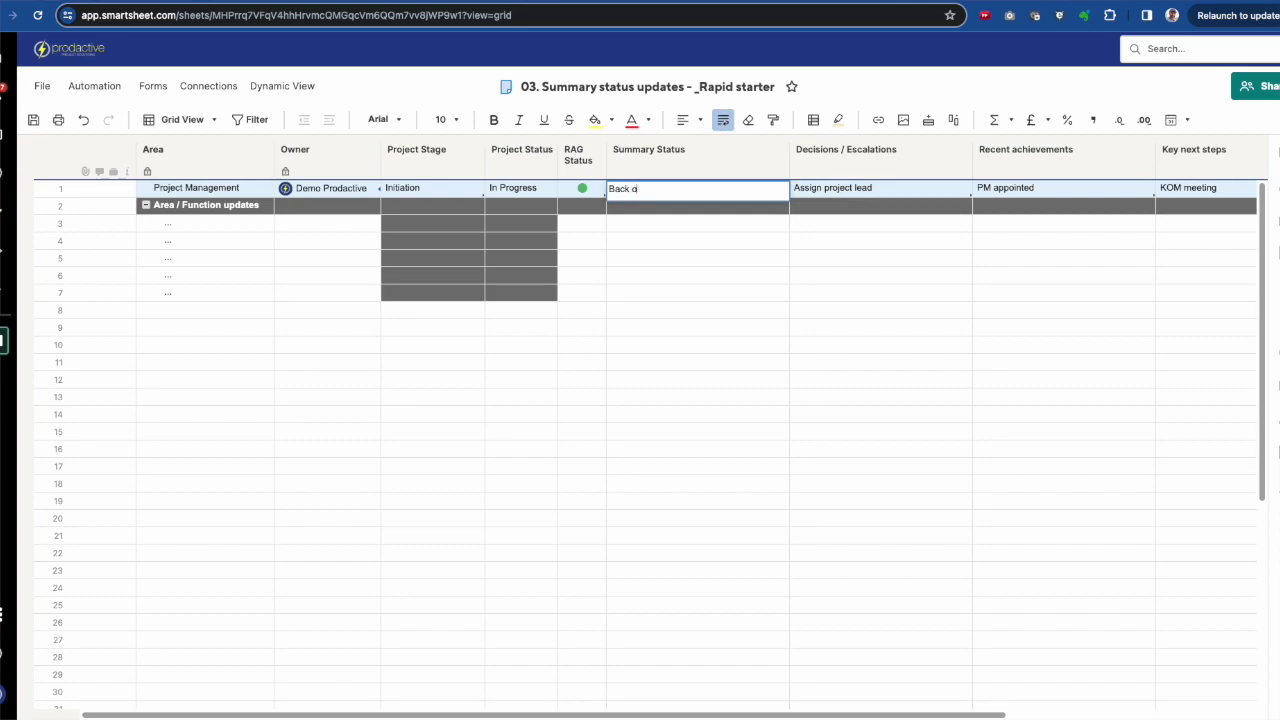
pyautogui.write('inn track and ahead of schedule by 1 week')
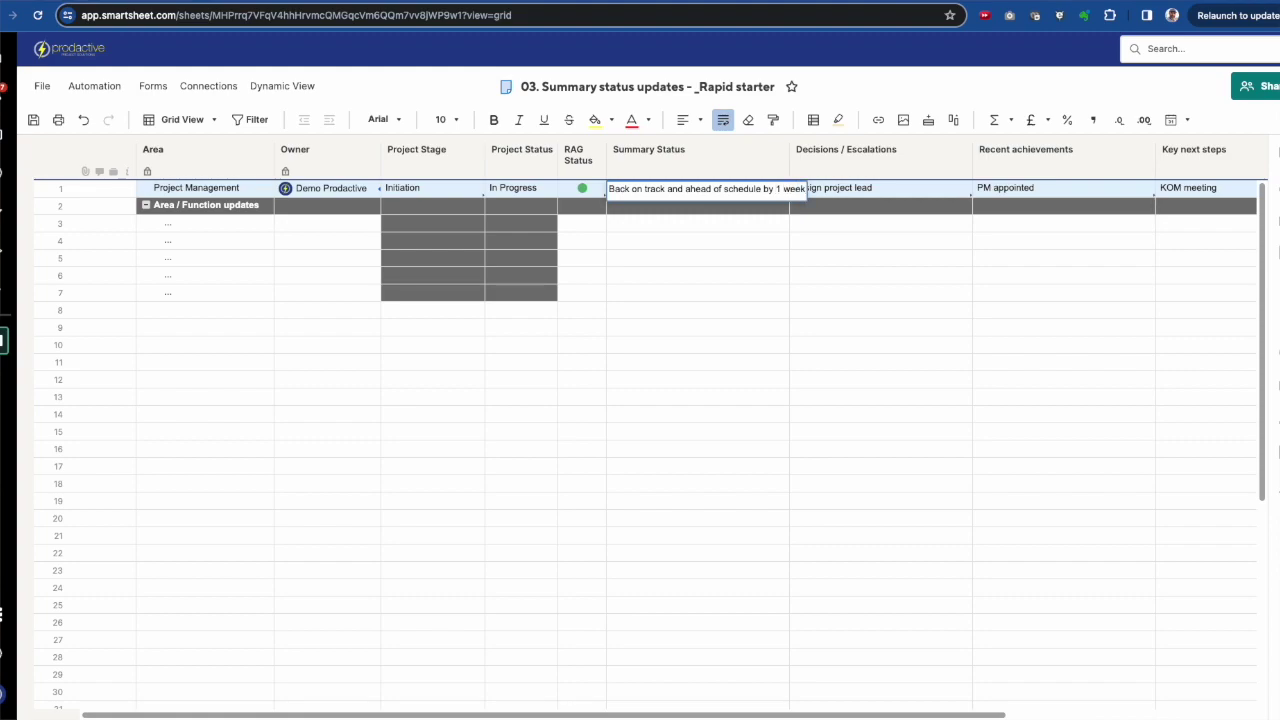
pyautogui.press('Return')
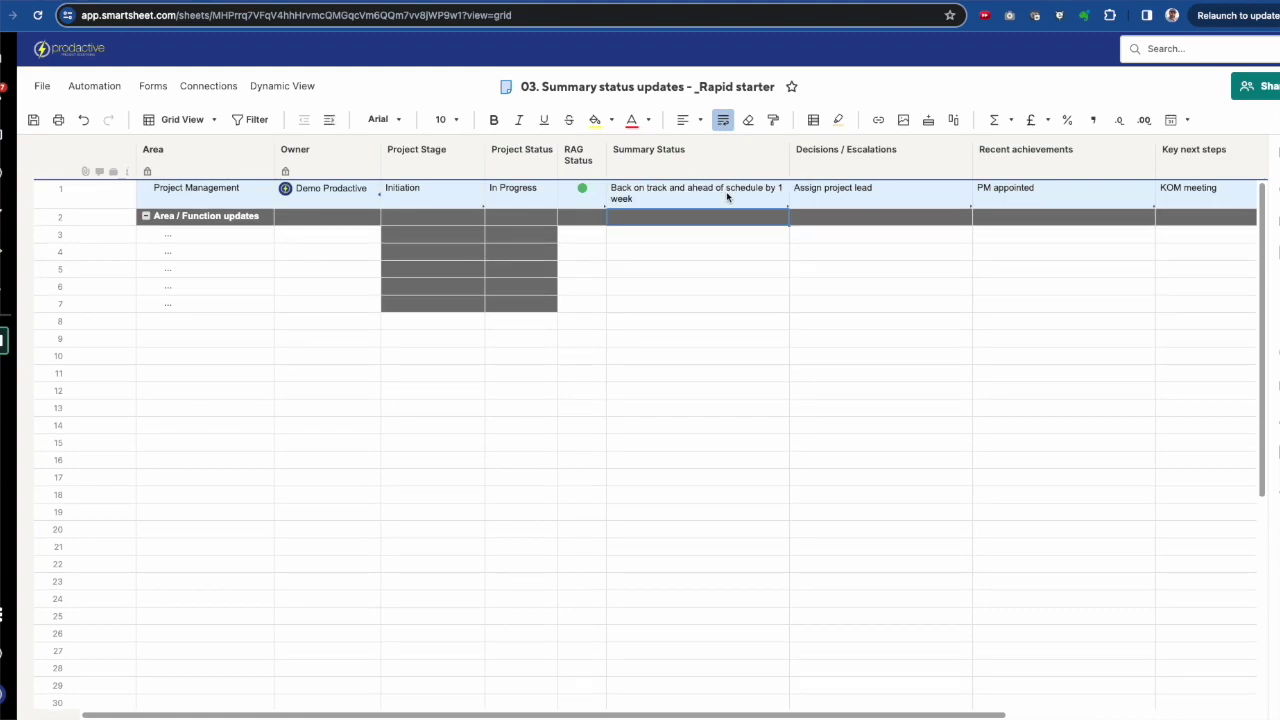
# Step: Enter escalations 'Nil', achievement 'Got back on track' and next step 'Keep motoring'
pyautogui.click(812, 198)
pyautogui.write('N')
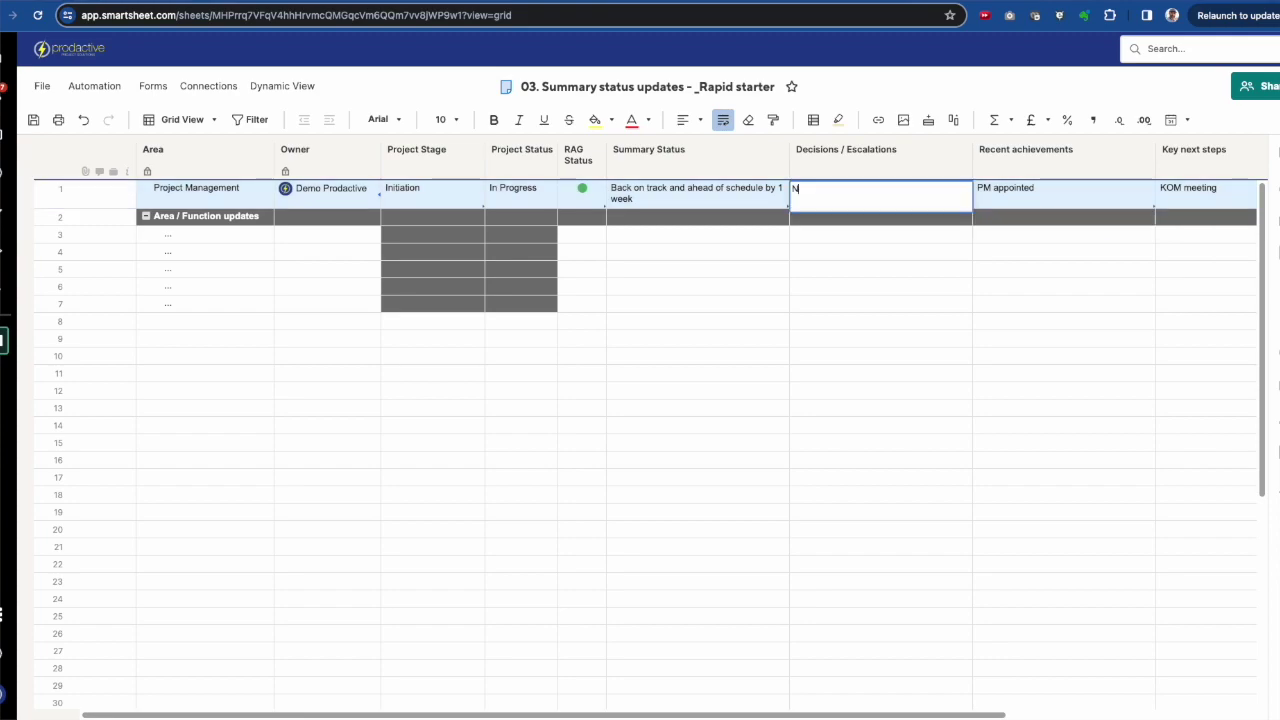
pyautogui.press('Return')
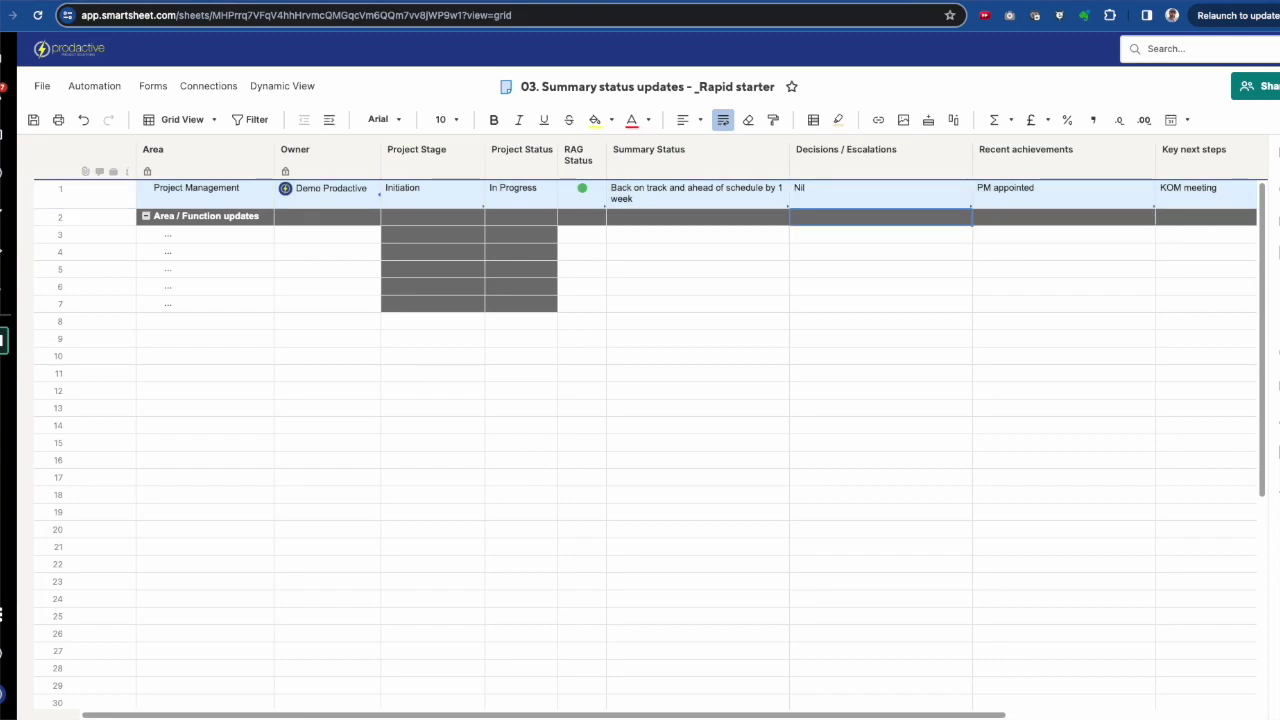
pyautogui.click(1063, 193)
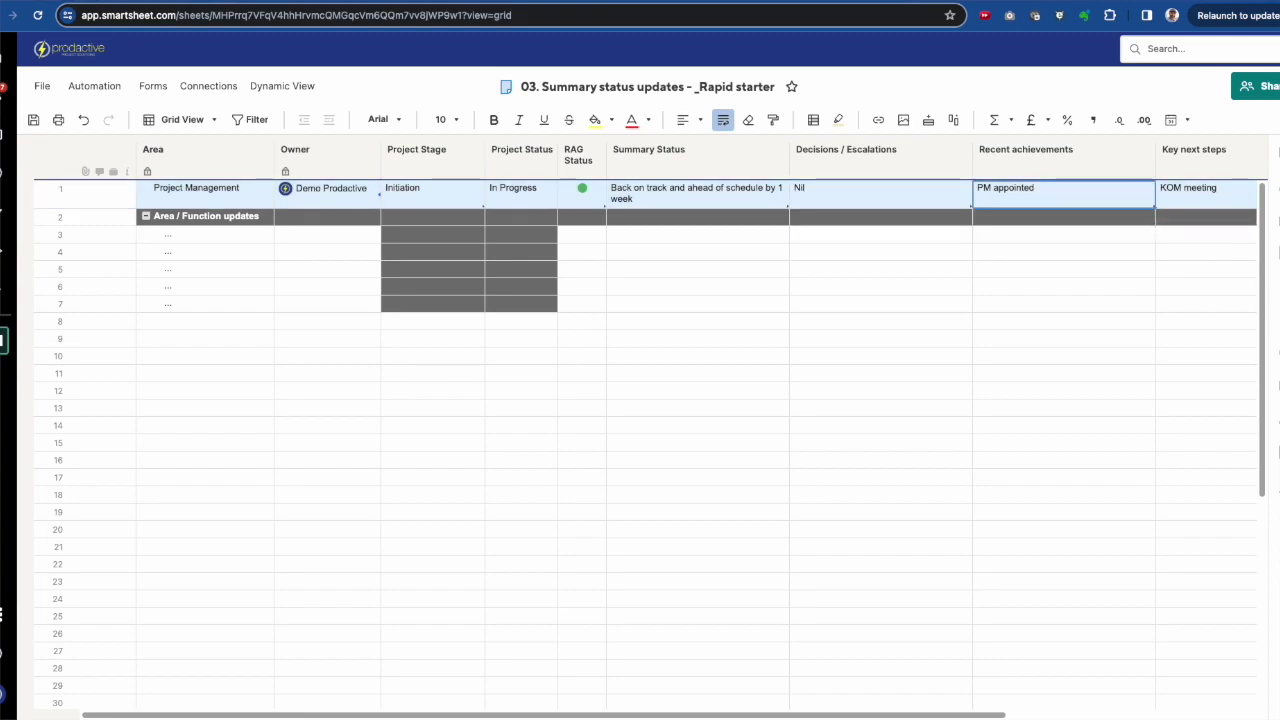
pyautogui.write('Got bac')
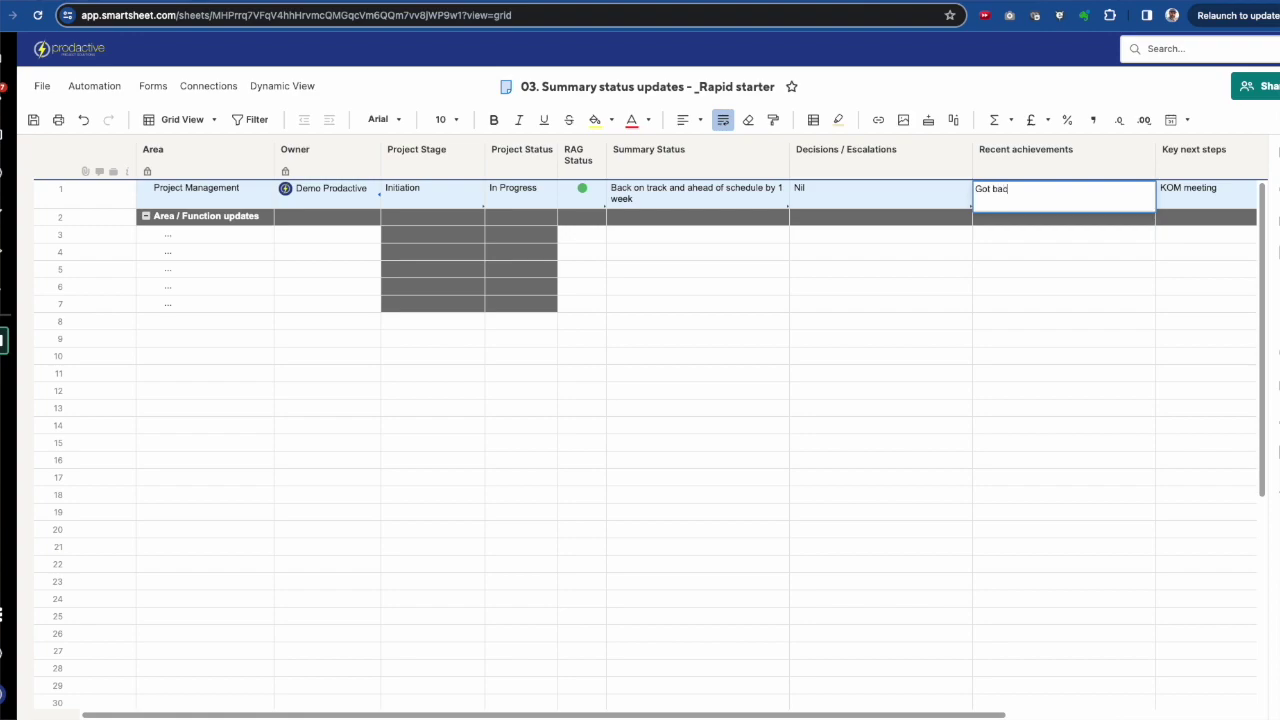
pyautogui.write('k on track')
pyautogui.press('Tab')
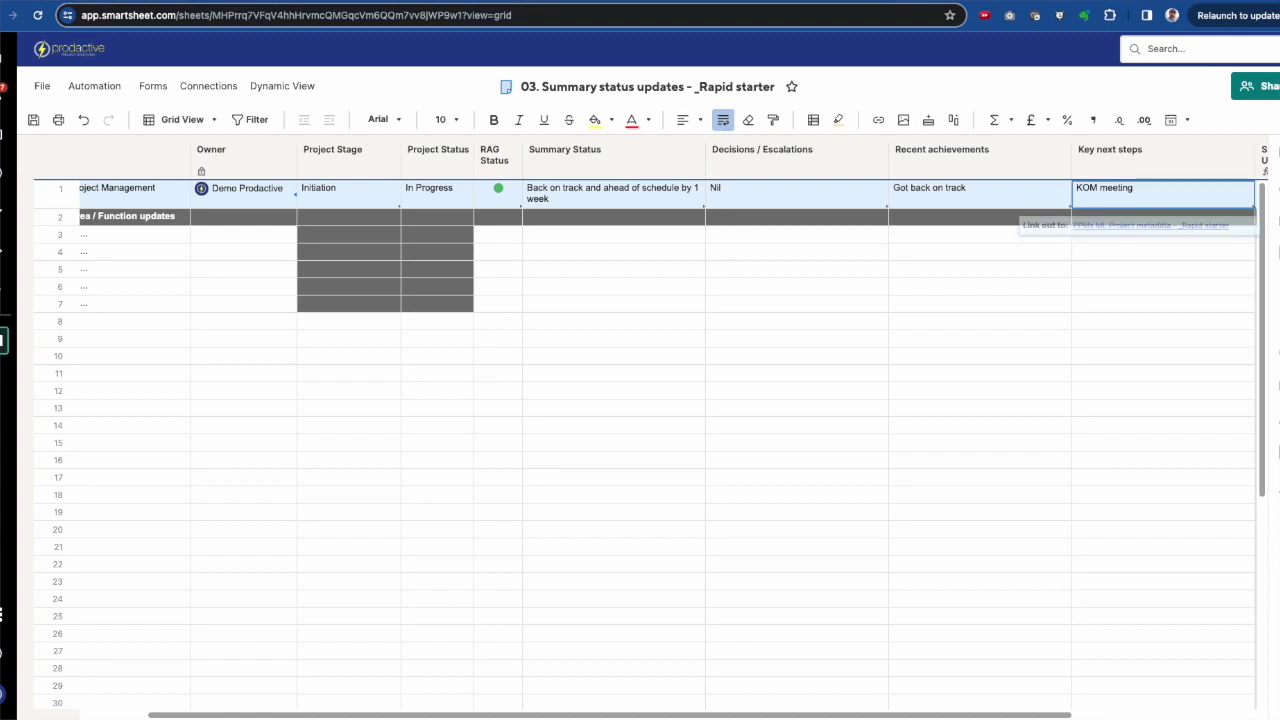
pyautogui.write('Keen mor')
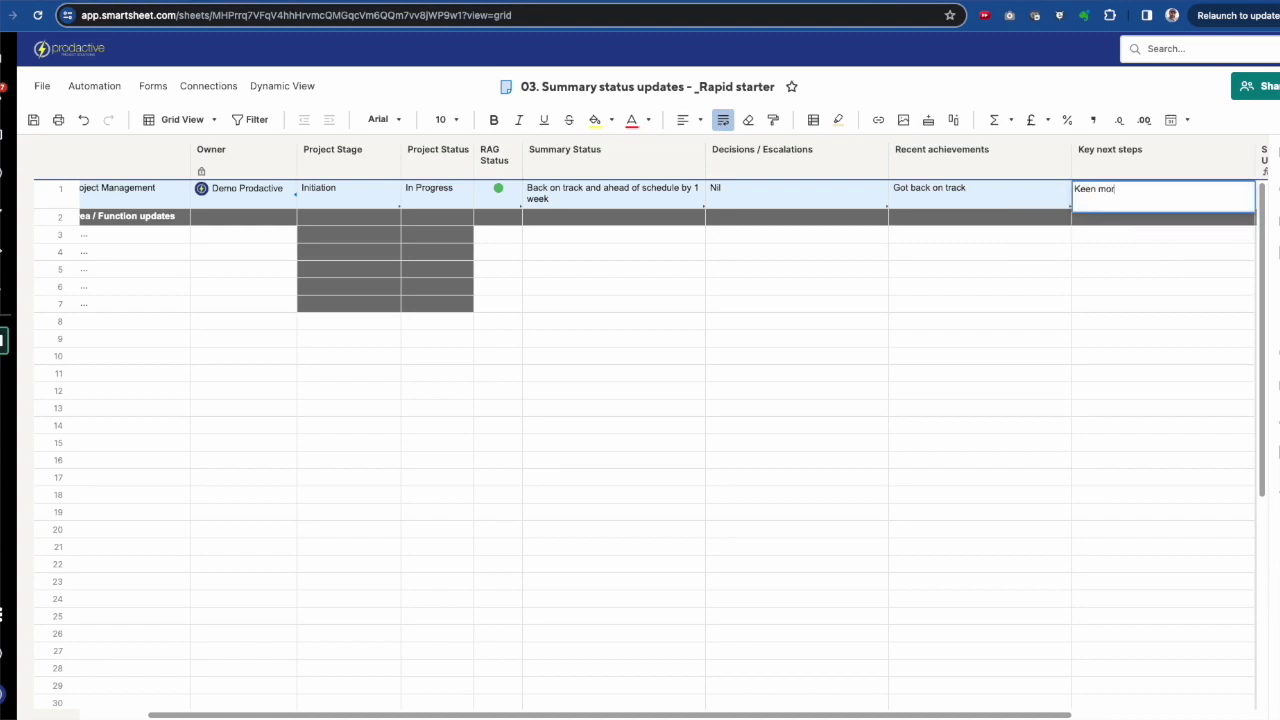
pyautogui.write('toing')
pyautogui.click(1103, 190)
pyautogui.press('BackSpace')
pyautogui.write('p')
pyautogui.press('Return')
# Step: Save the updated Rapid starter row, then switch to the portfolio weekly update record sheet
pyautogui.hscroll(5, 1117, 222)
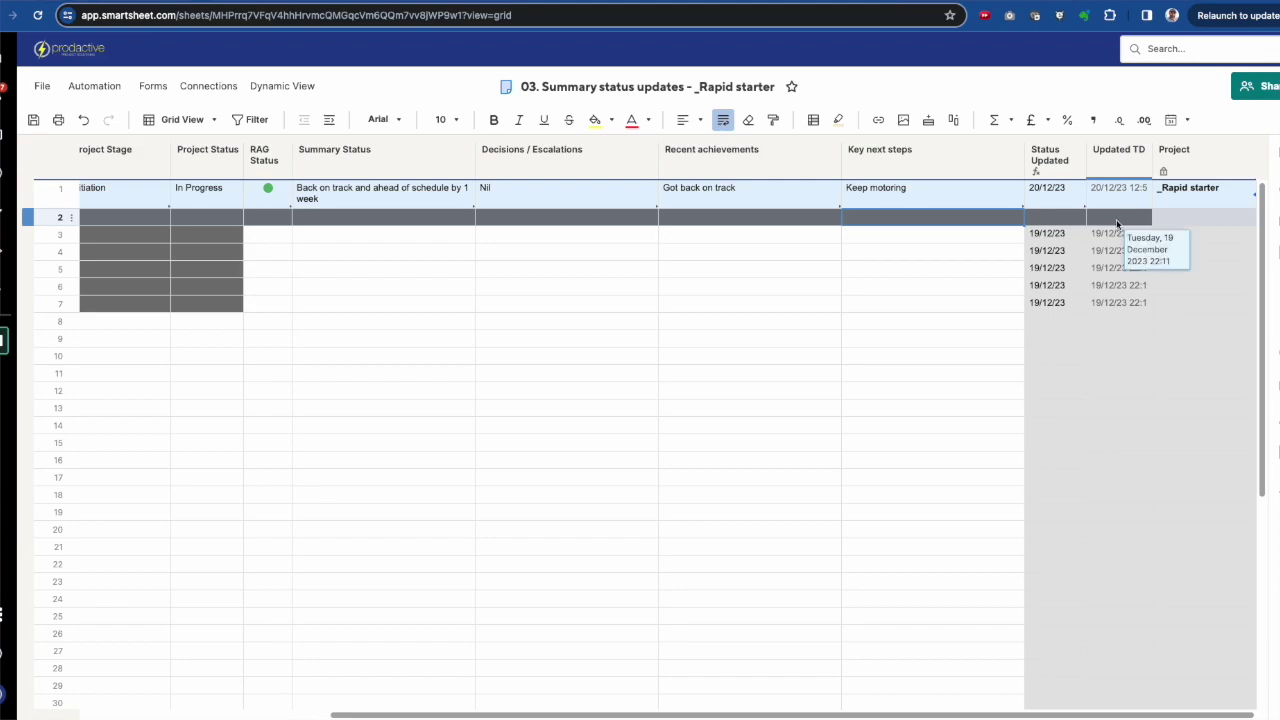
pyautogui.click(1048, 192)
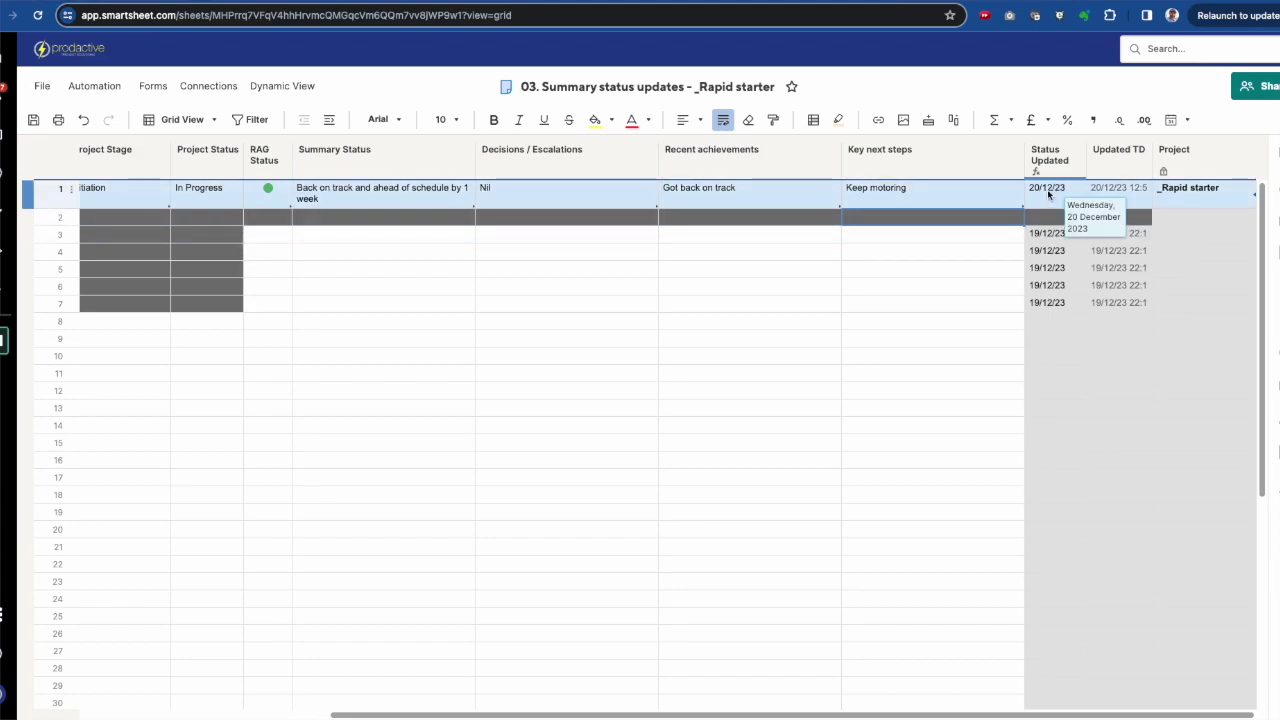
pyautogui.hotkey('ctrl', 's')
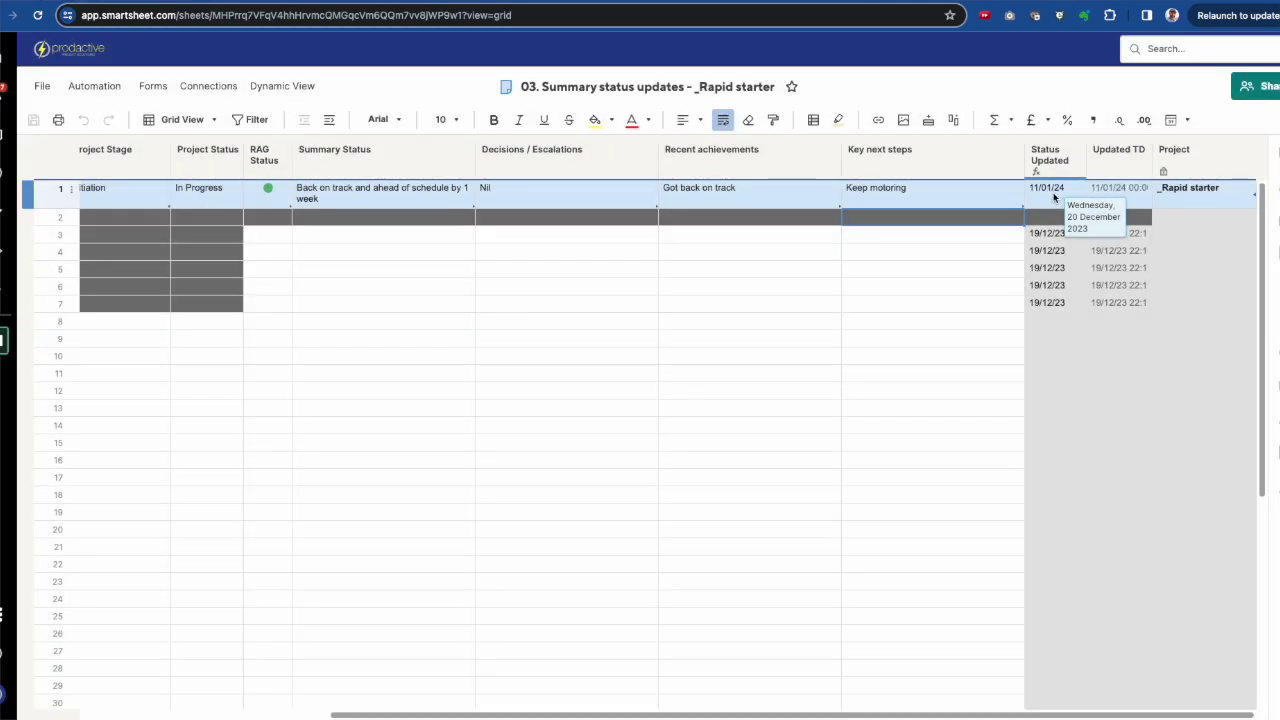
pyautogui.hscroll(-10, 971, 309)
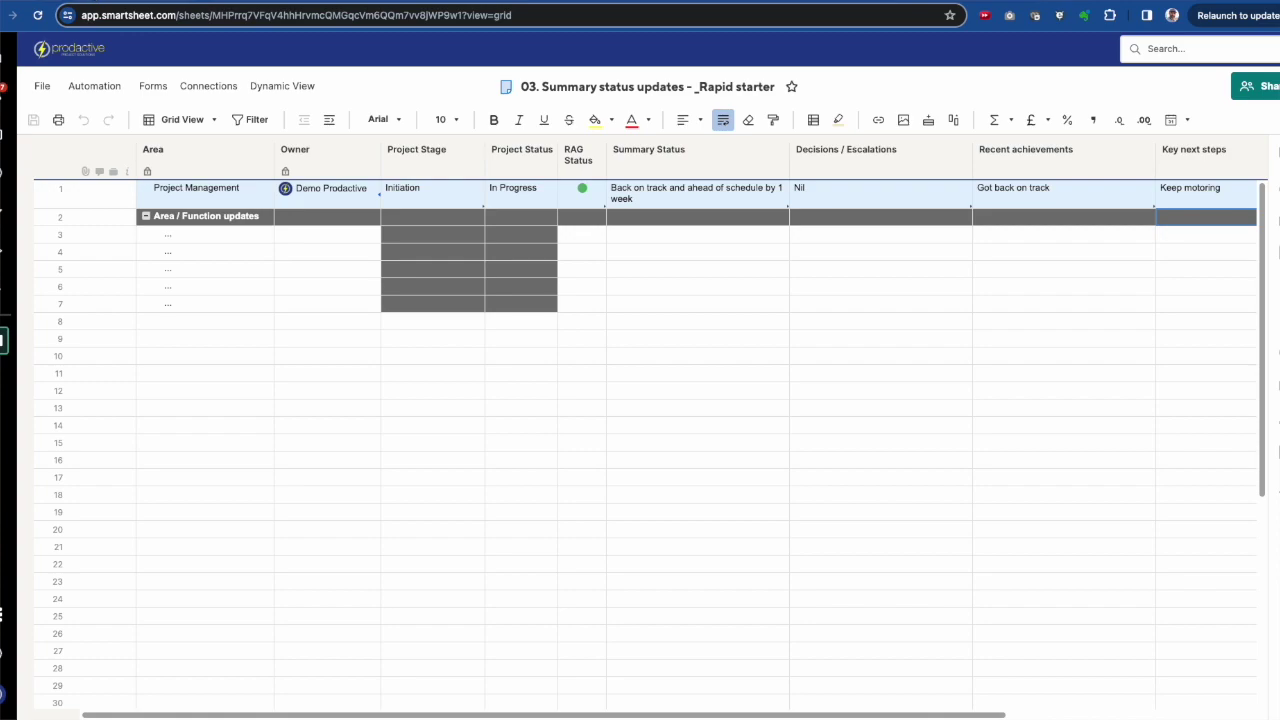
pyautogui.hotkey('ctrl', 'Tab')
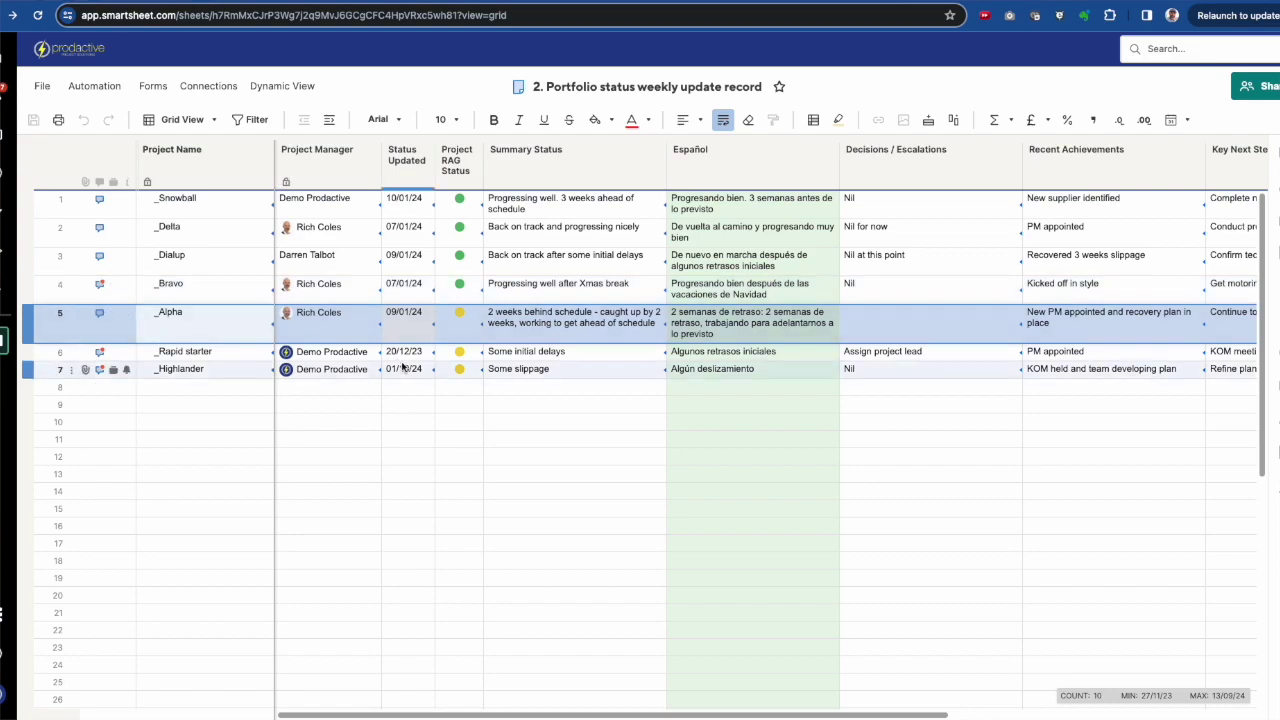
pyautogui.hscroll(2, 403, 368)
pyautogui.hscroll(2, 403, 368)
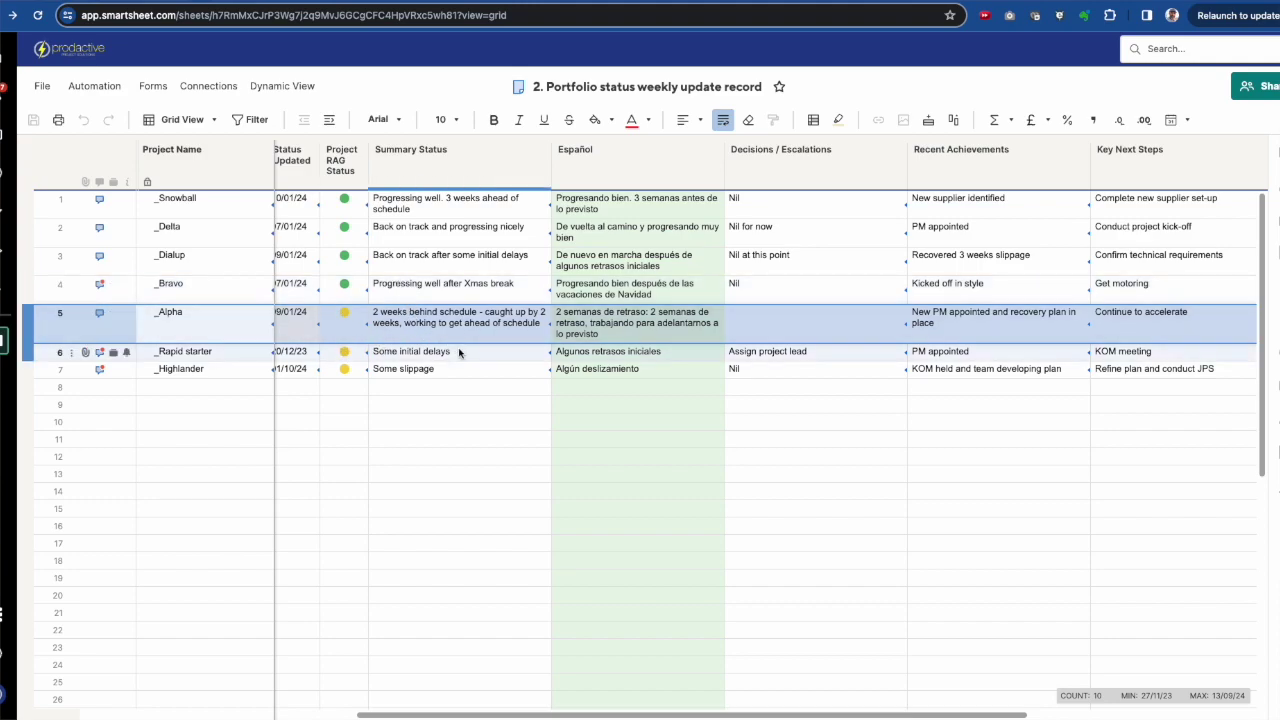
pyautogui.click(345, 352)
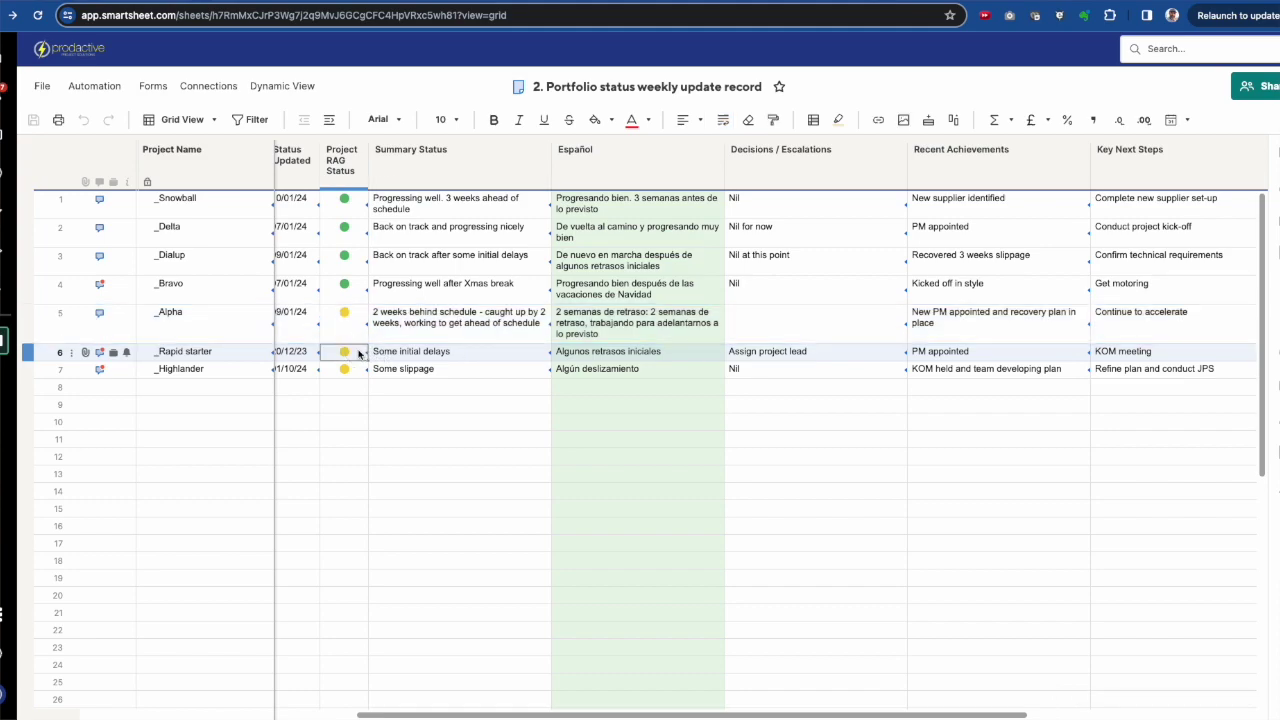
pyautogui.click(528, 439)
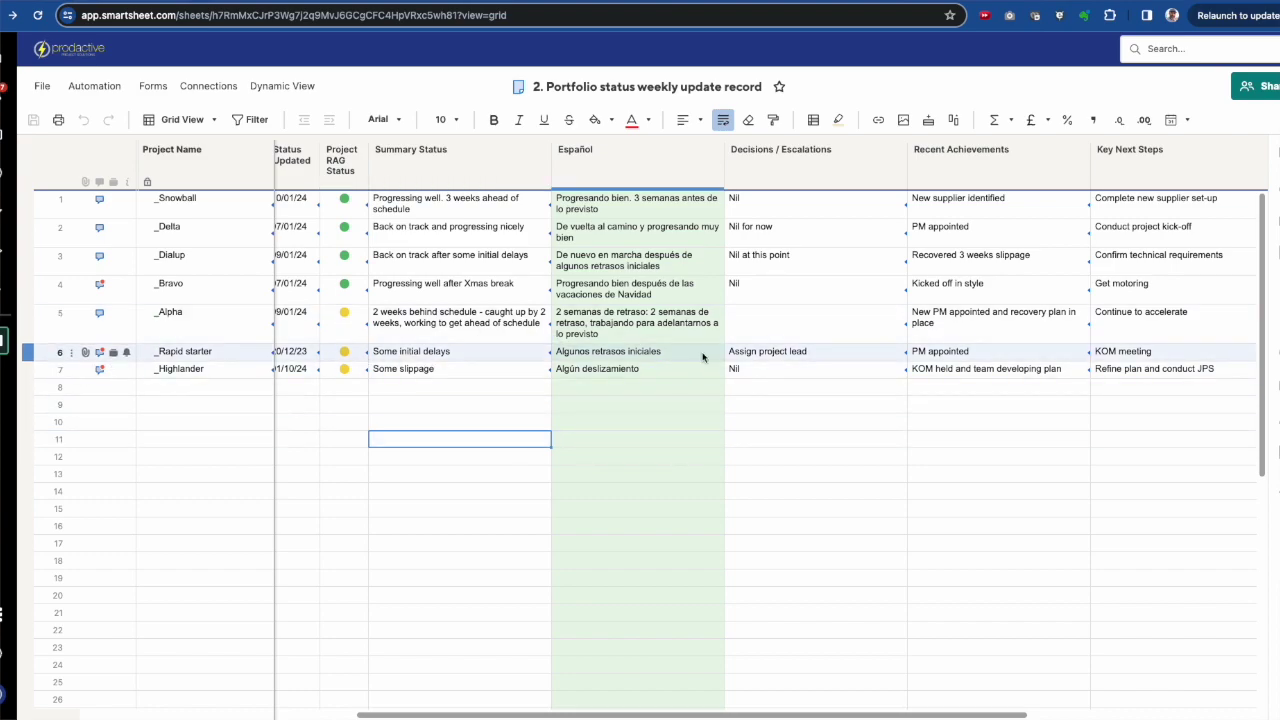
pyautogui.hscroll(-3, 600, 360)
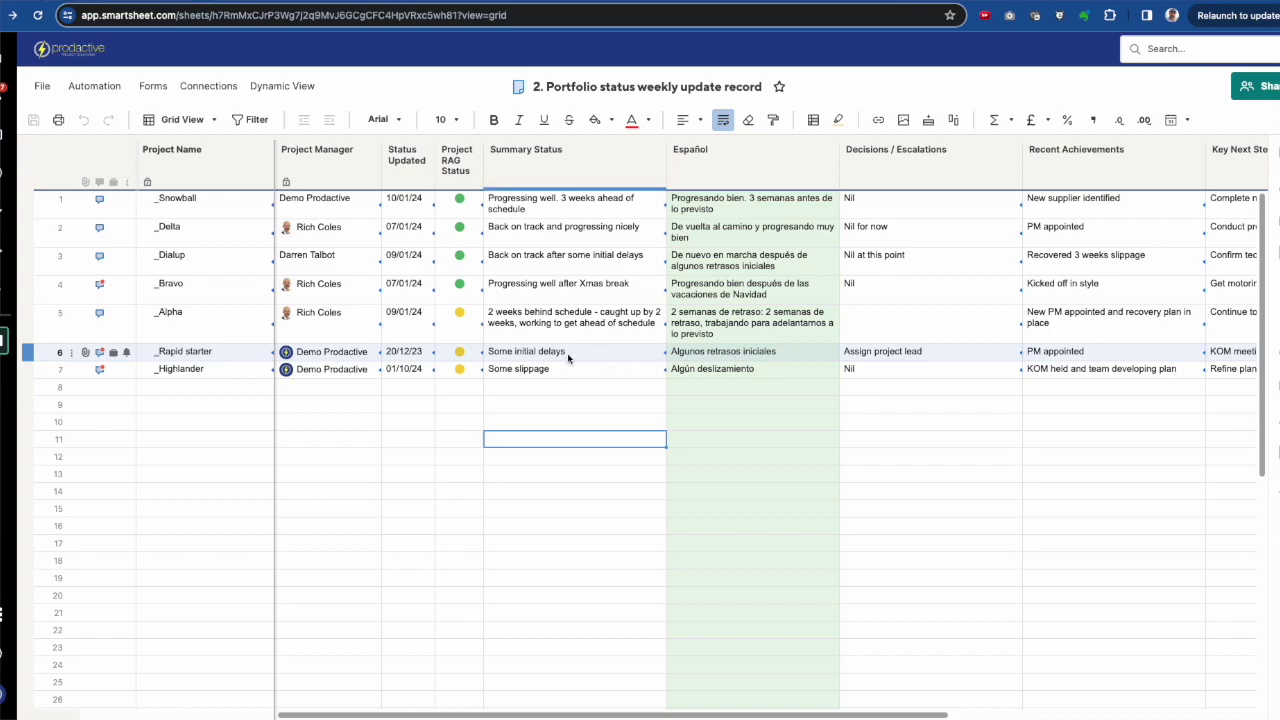
# Step: Check the refreshed Rapid starter row's green status and Spanish translation in the Español and Summary Status columns
pyautogui.click(728, 165)
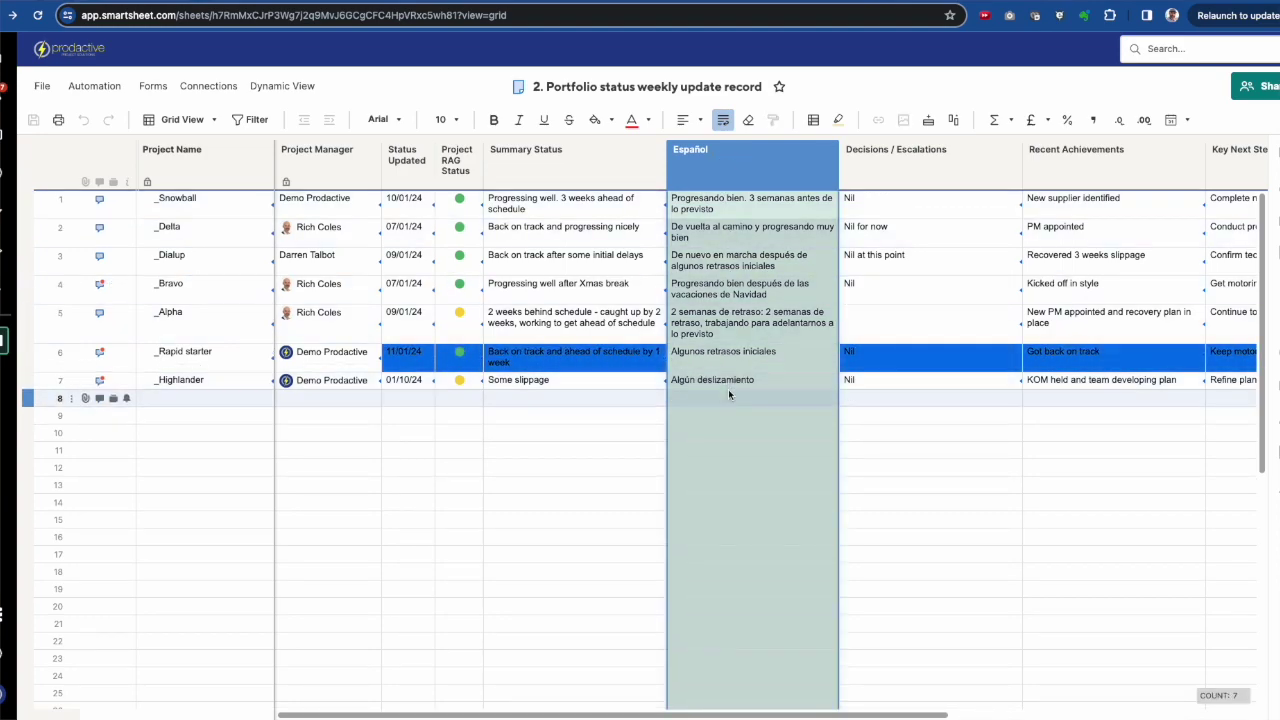
pyautogui.click(570, 415)
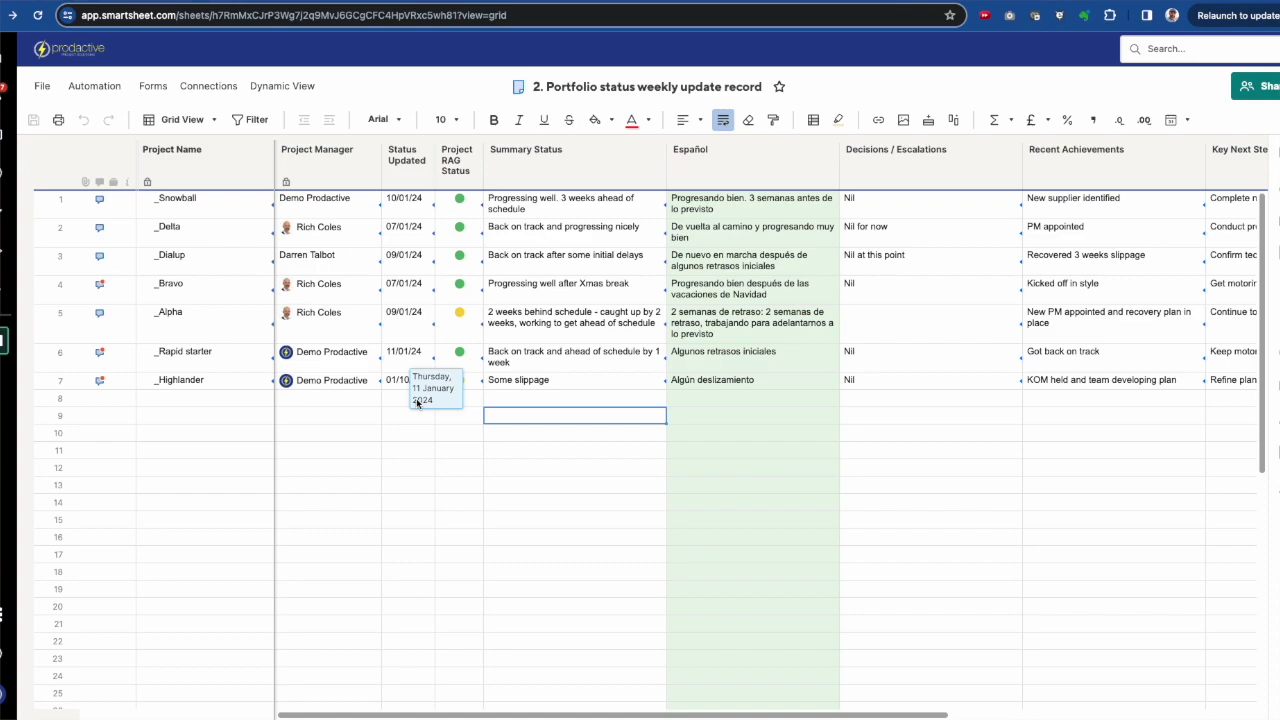
pyautogui.click(403, 452)
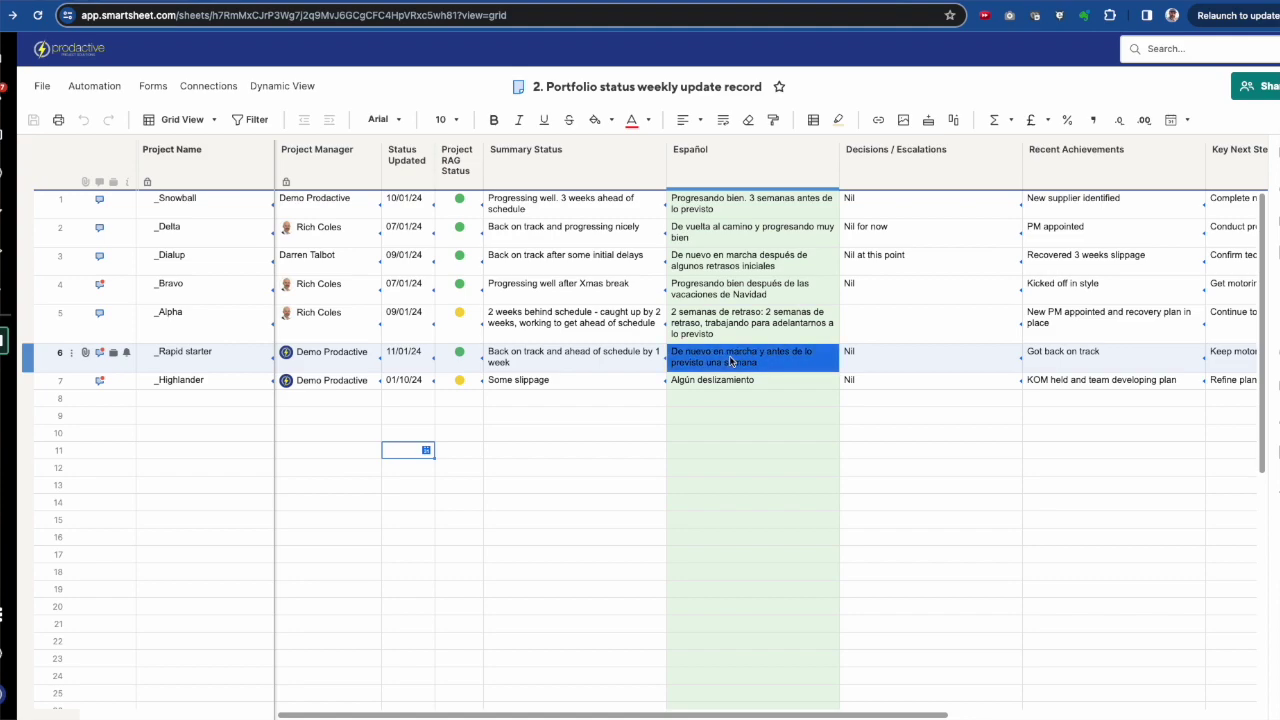
pyautogui.click(751, 449)
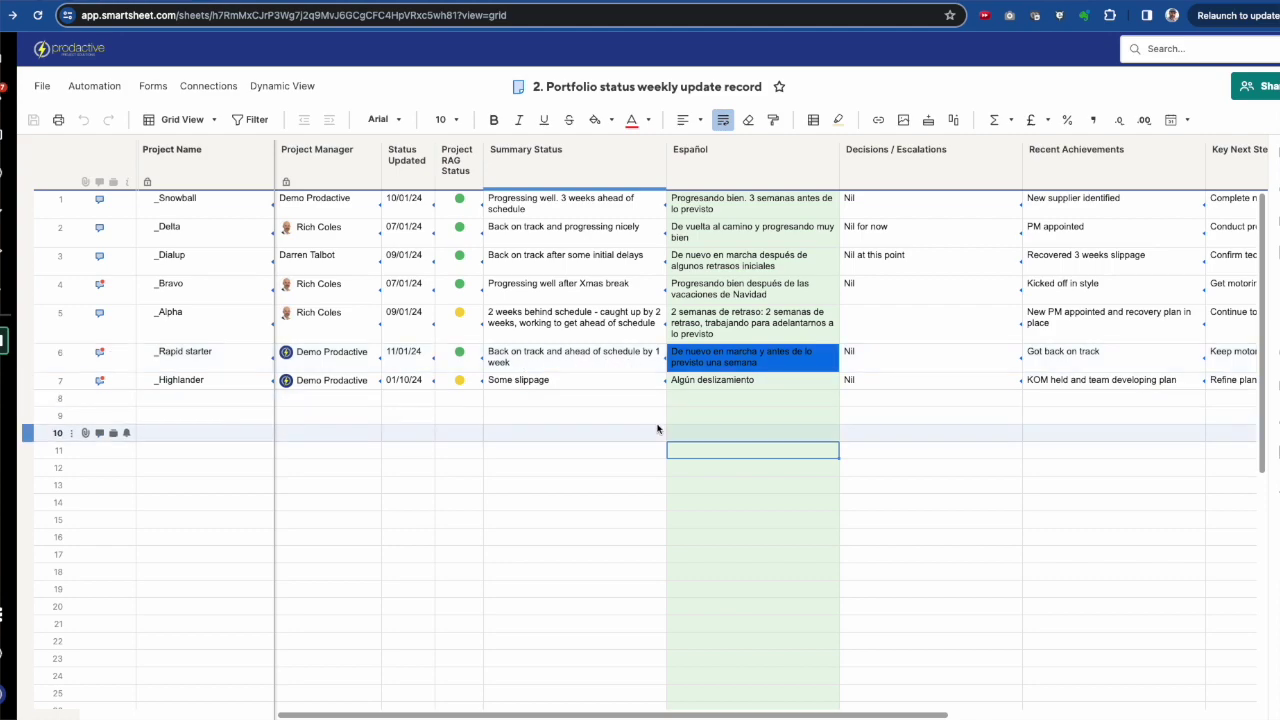
pyautogui.click(707, 486)
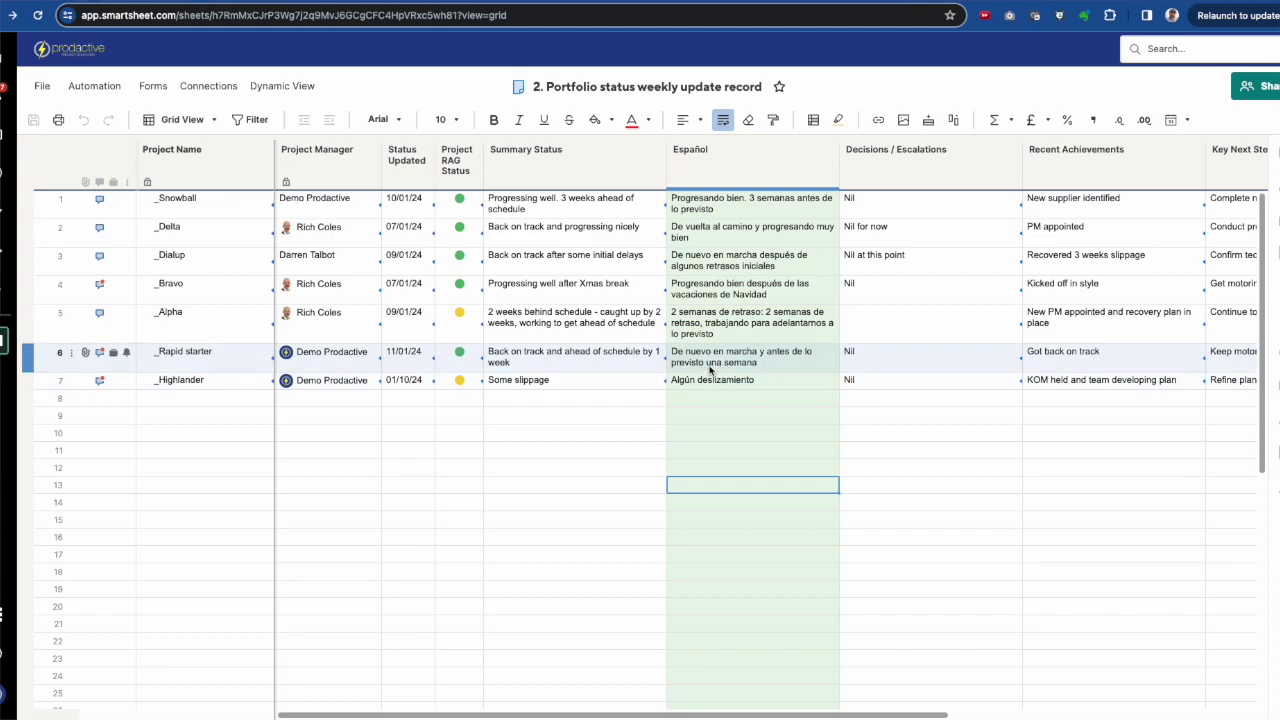
pyautogui.click(701, 152)
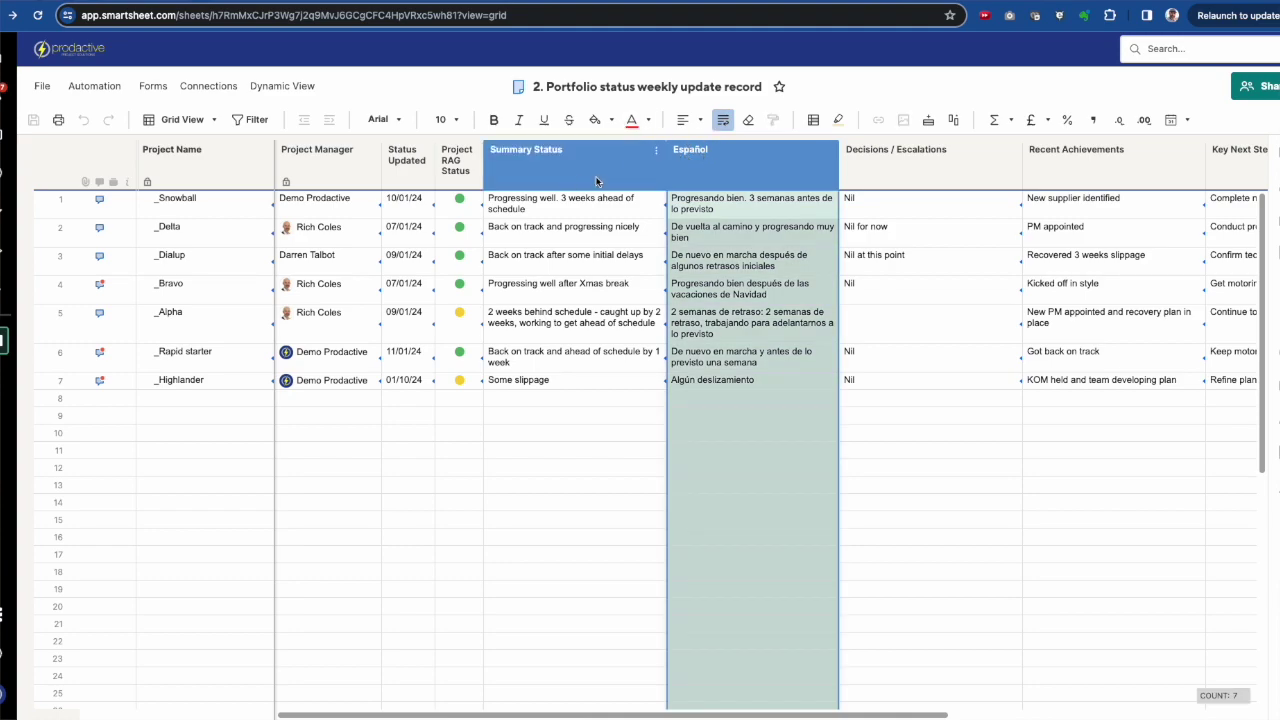
pyautogui.click(563, 173)
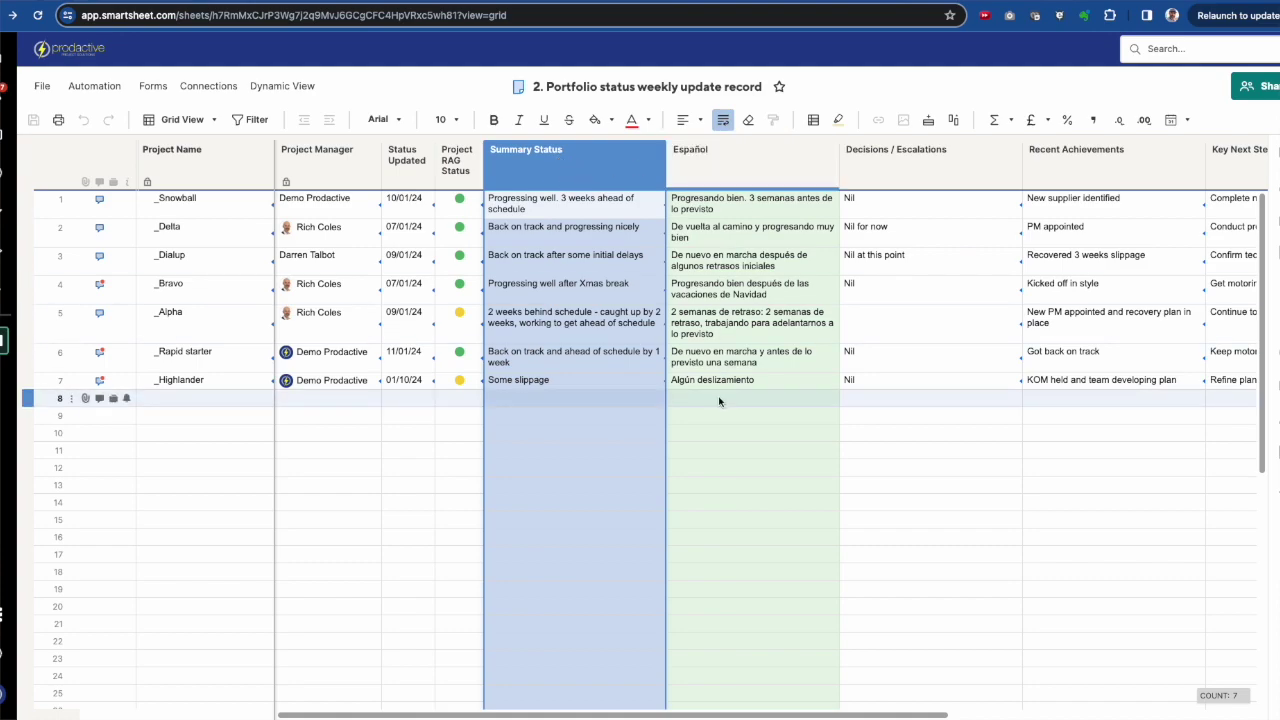
# Step: Open row 6 _Rapid starter's conversation thread to see the 2024-01-11 Green status comment
pyautogui.click(99, 354)
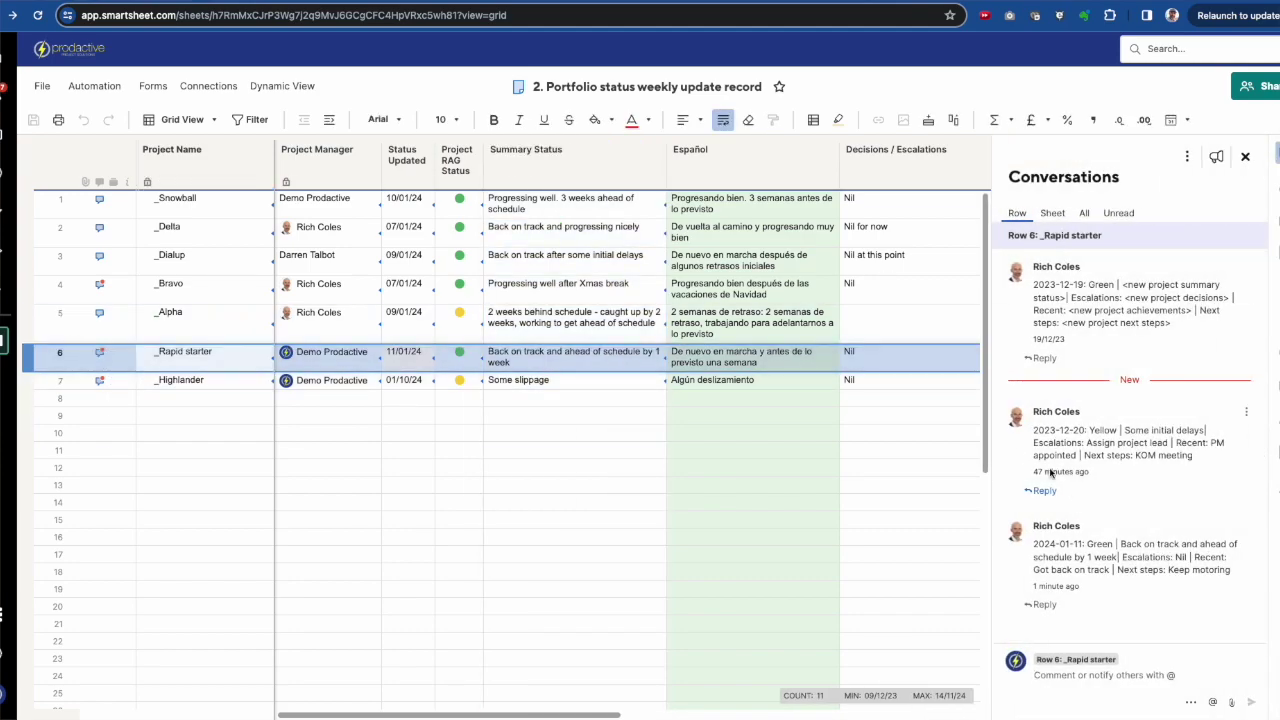